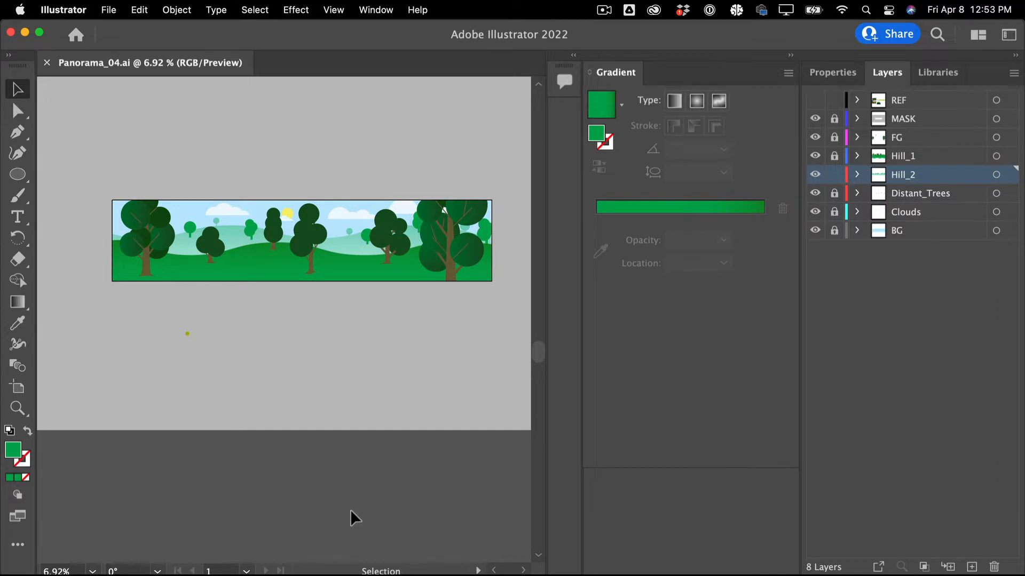
# Look over the panorama illustration, including its foreground trees and layered hills
pyautogui.scroll(1, 352, 518)
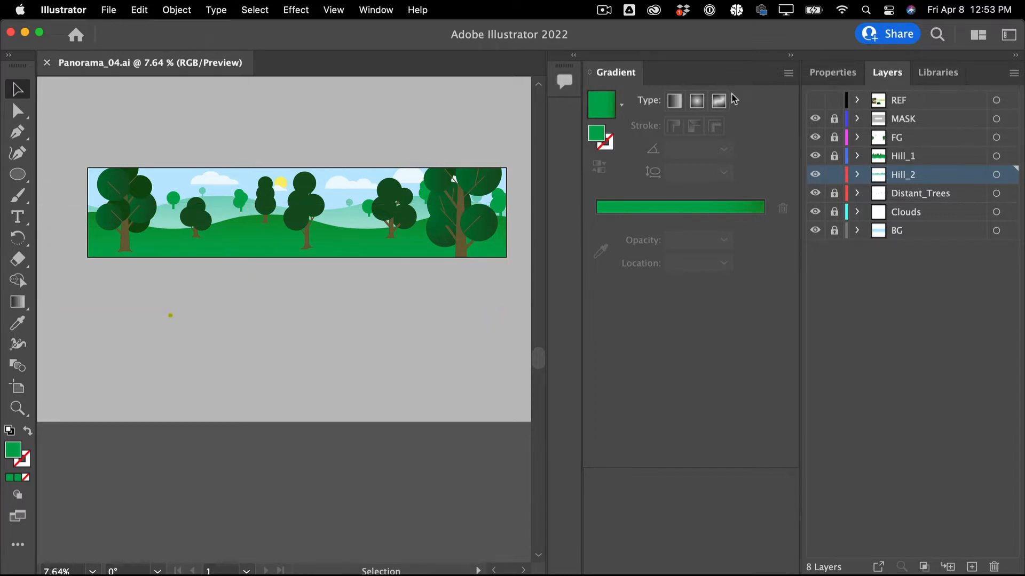
pyautogui.scroll(3, 171, 200)
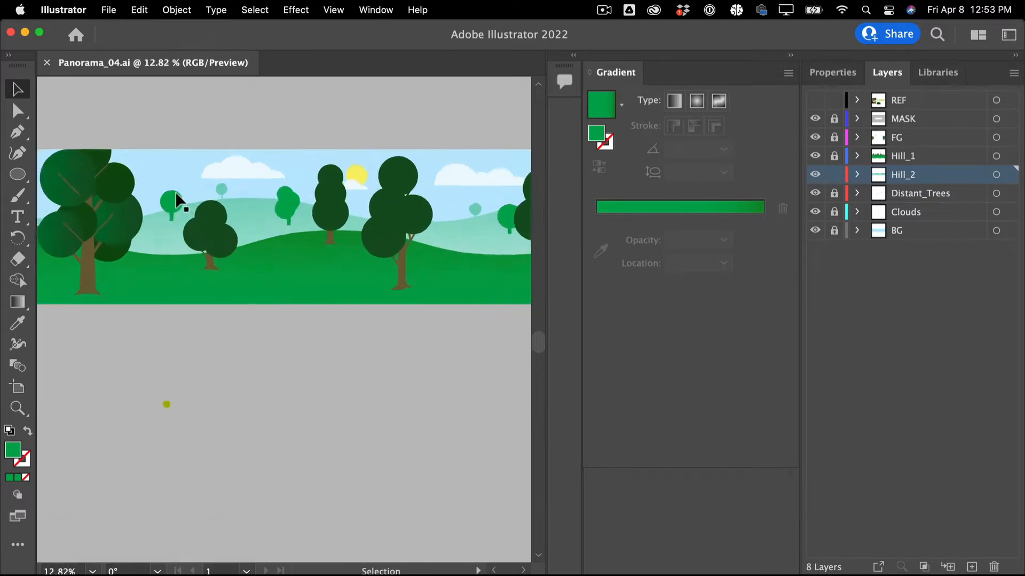
pyautogui.press('space')
pyautogui.moveTo(266, 275); pyautogui.dragTo(386, 289)
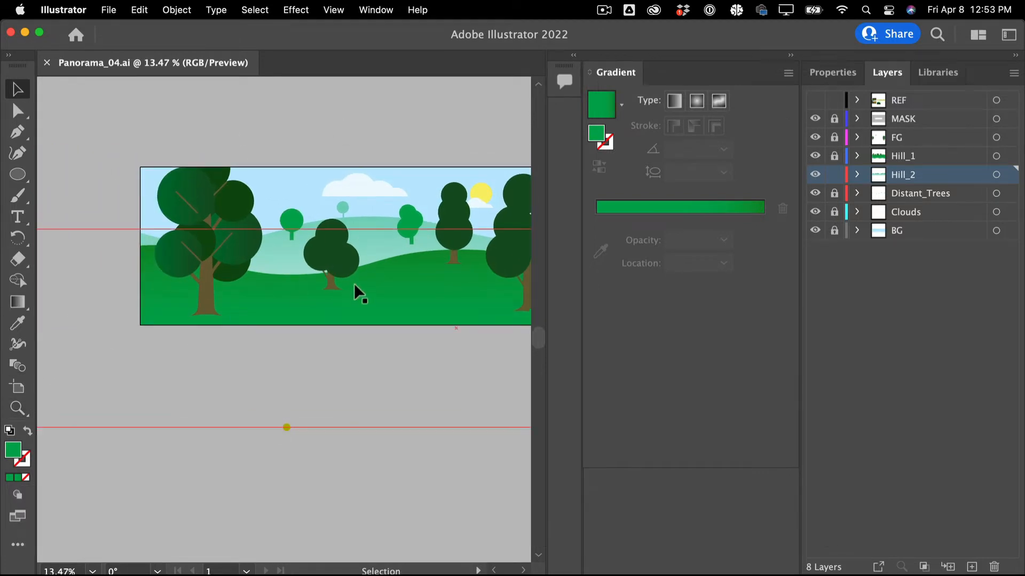
pyautogui.press('space')
pyautogui.moveTo(355, 284); pyautogui.dragTo(209, 270)
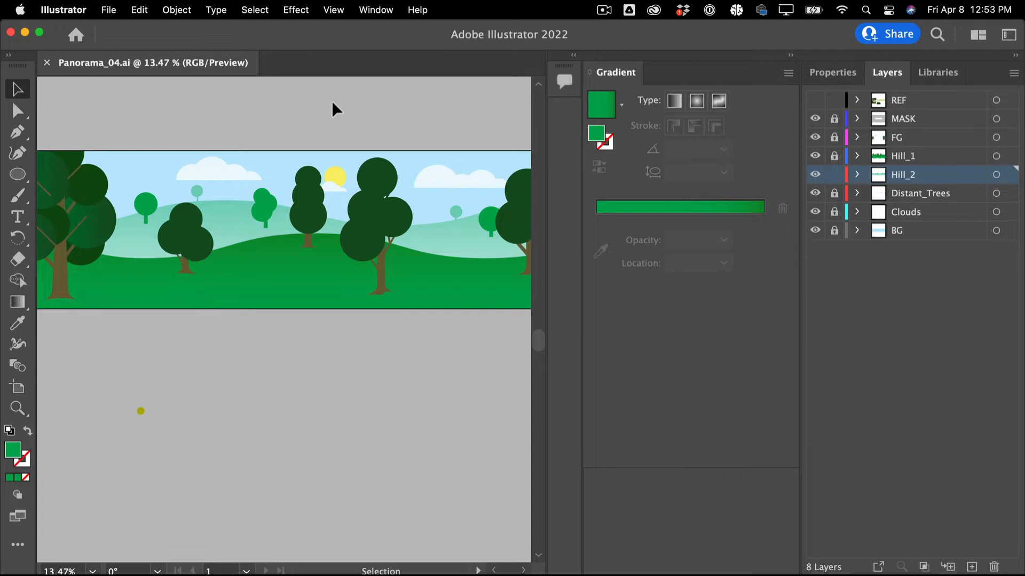
pyautogui.press('space')
pyautogui.moveTo(290, 114); pyautogui.dragTo(407, 128)
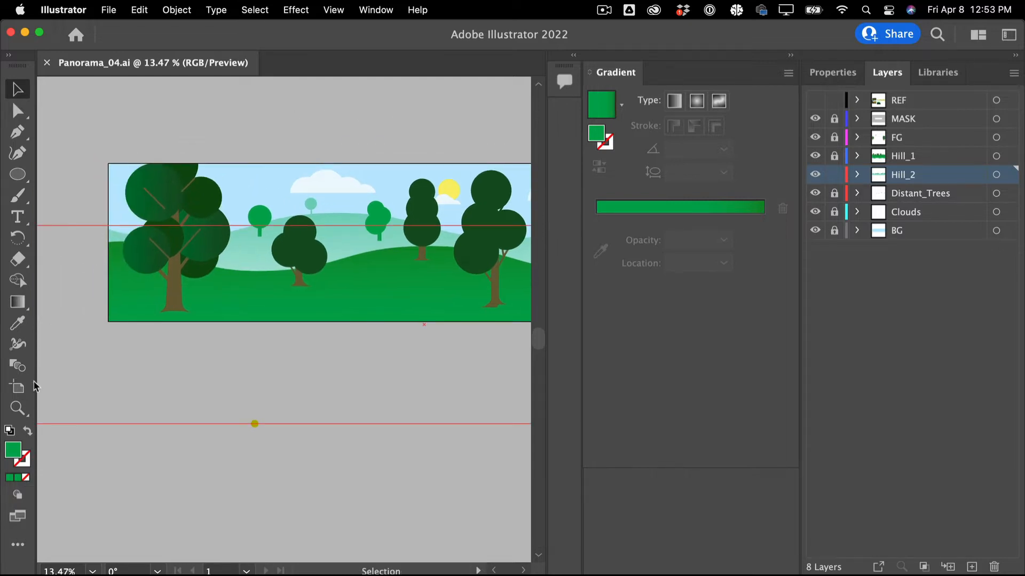
# Check the width and height of Artboard 1 in its artboard options and leave them without making changes
pyautogui.click(13, 389)
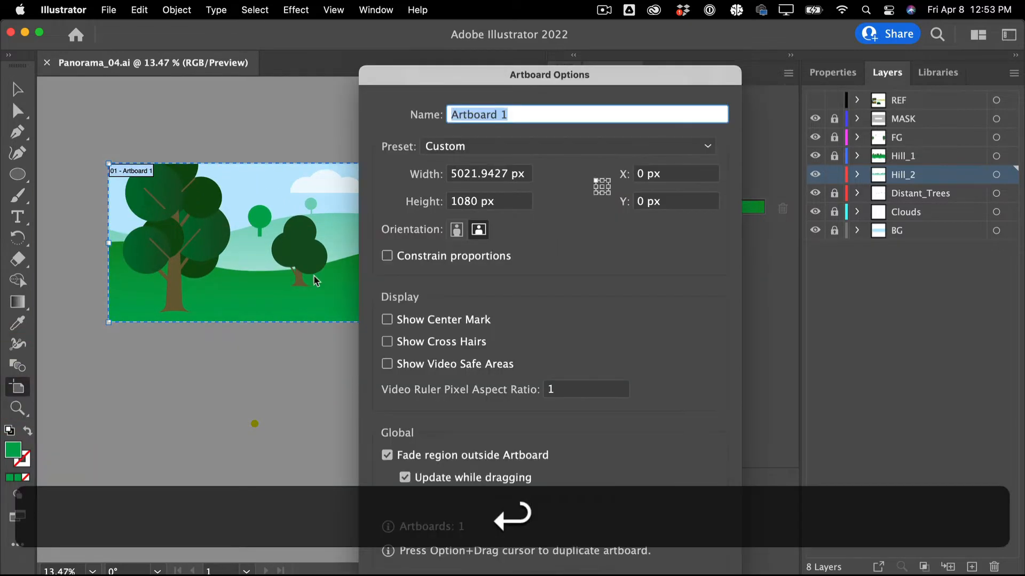
pyautogui.moveTo(466, 72); pyautogui.dragTo(633, 51)
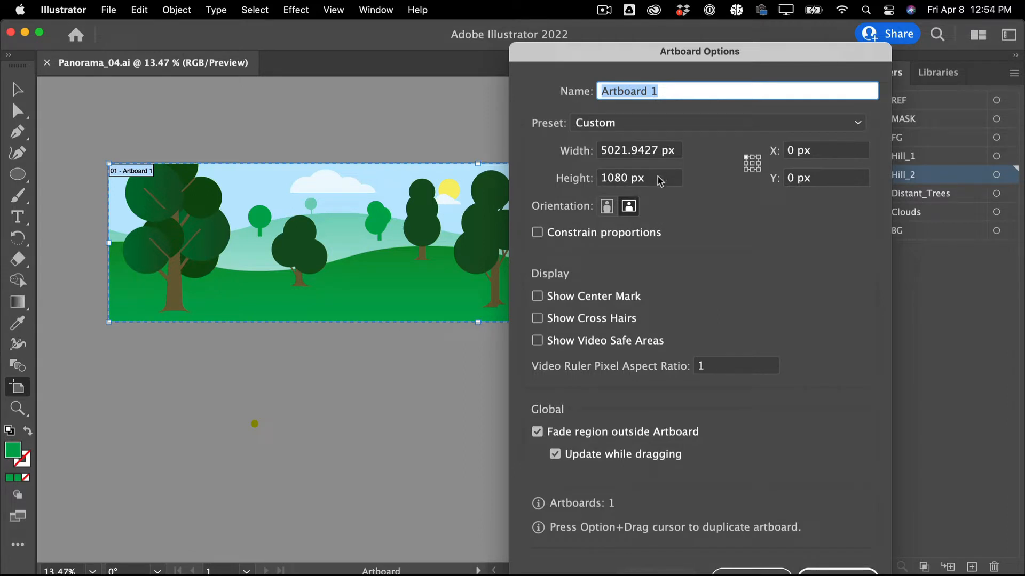
pyautogui.moveTo(741, 52); pyautogui.dragTo(645, 29)
pyautogui.click(636, 546)
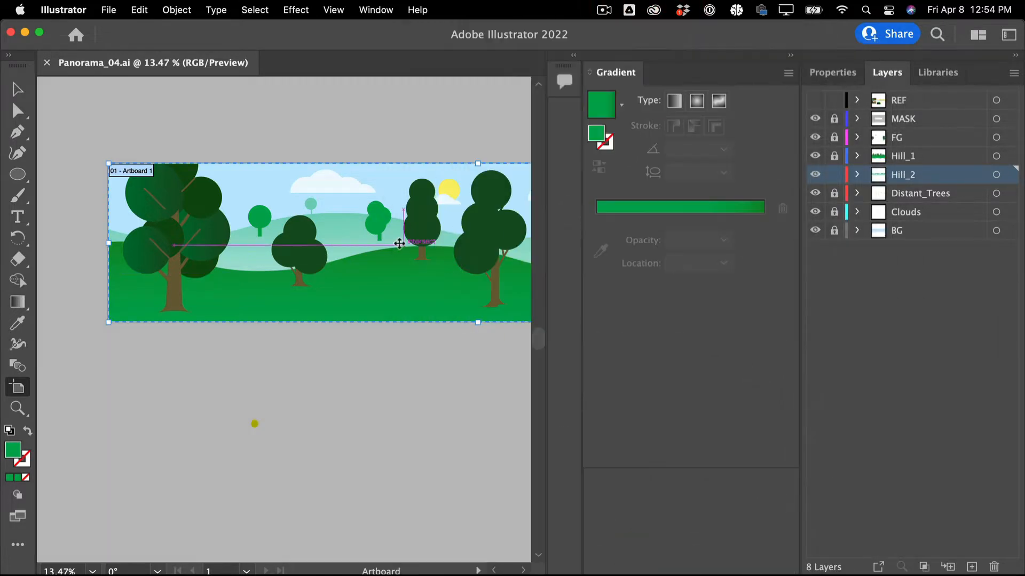
# Unlock all the locked layers from MASK down to BG
pyautogui.press('space')
pyautogui.moveTo(410, 260); pyautogui.dragTo(339, 268)
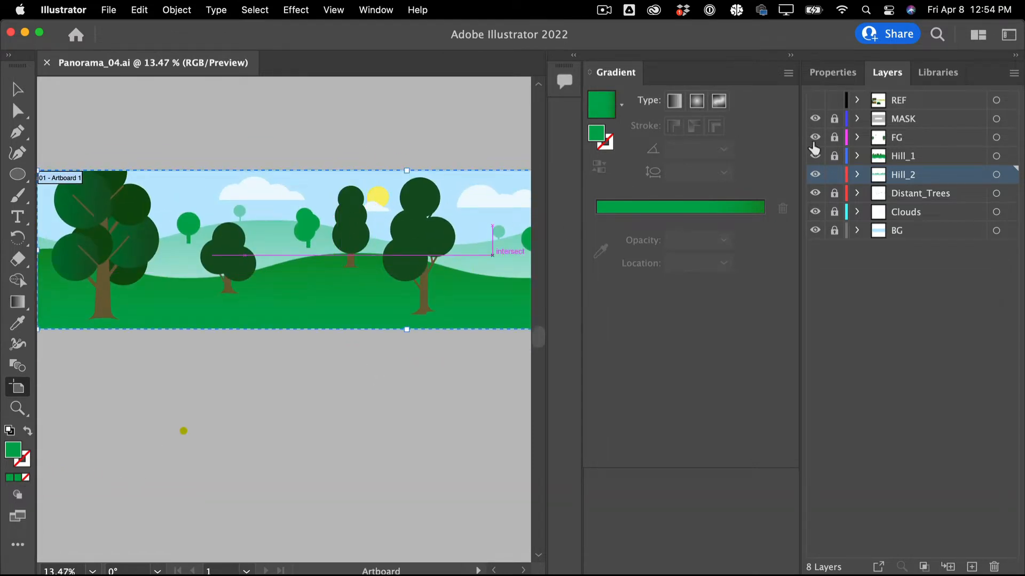
pyautogui.moveTo(834, 119); pyautogui.dragTo(822, 238)
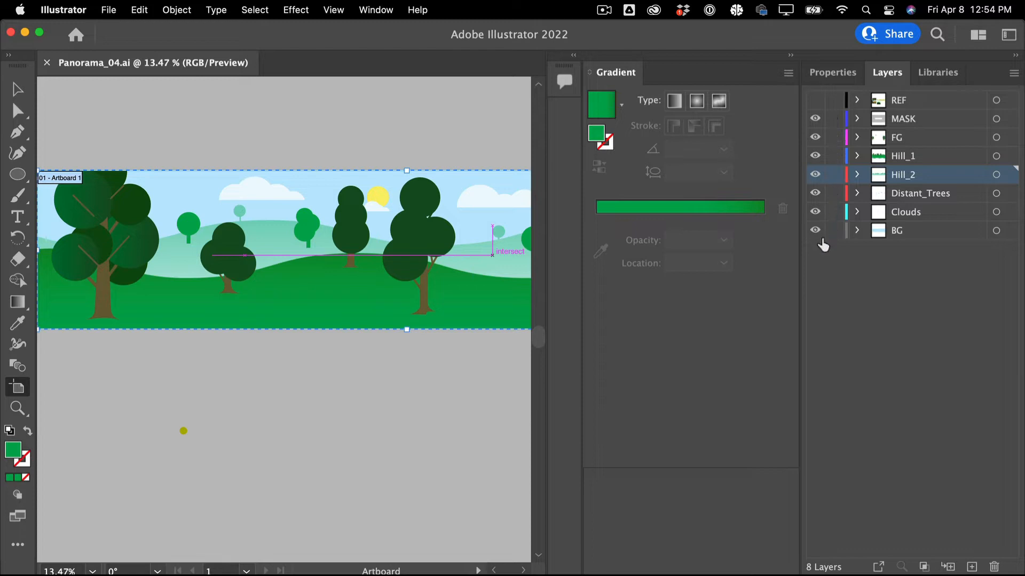
# Hide every visible layer except FG and examine the foreground trees at both ends of the artboard
pyautogui.click(815, 119)
pyautogui.click(814, 156)
pyautogui.moveTo(814, 174); pyautogui.dragTo(814, 231)
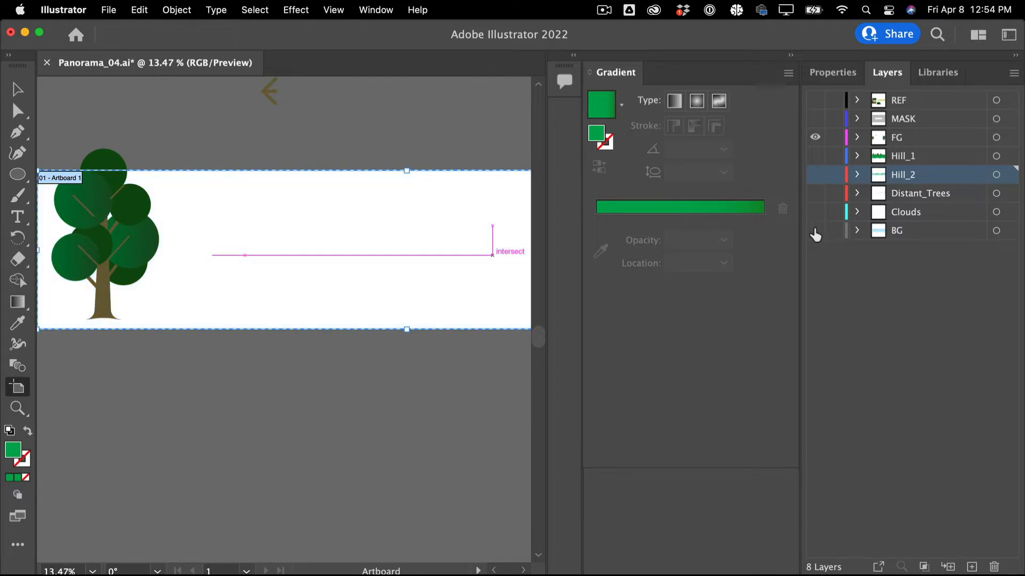
pyautogui.press('space')
pyautogui.moveTo(463, 182); pyautogui.dragTo(172, 187)
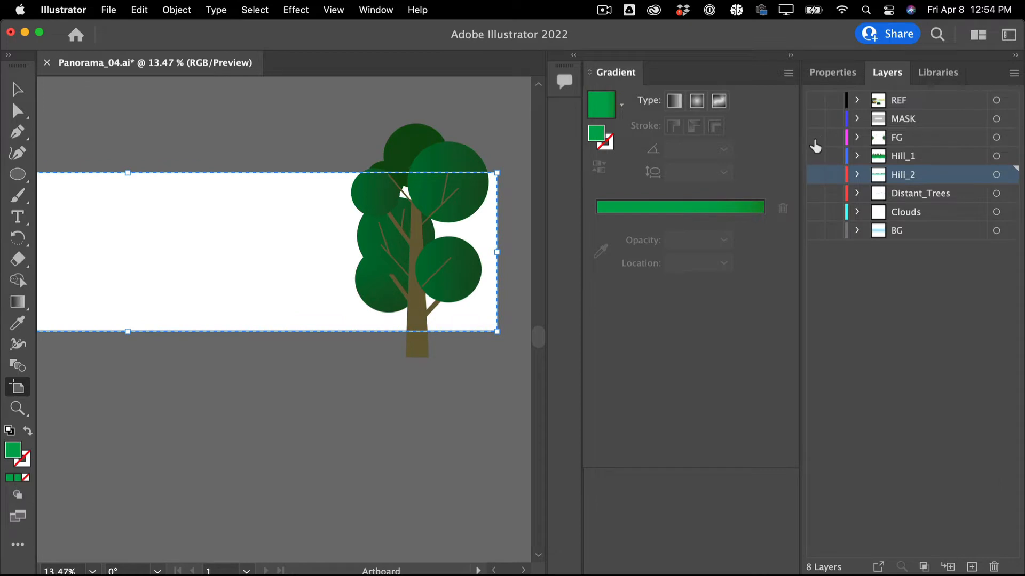
# Hide FG and view the Hill_1, Hill_2, Distant_Trees, Clouds and BG layers one at a time, ending with BG shown
pyautogui.click(815, 138)
pyautogui.click(815, 156)
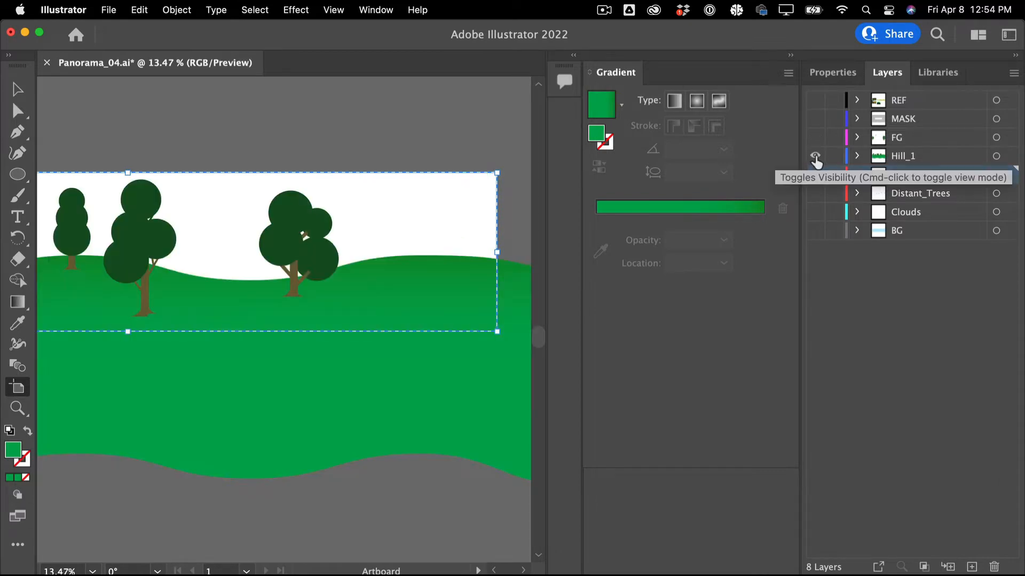
pyautogui.click(815, 157)
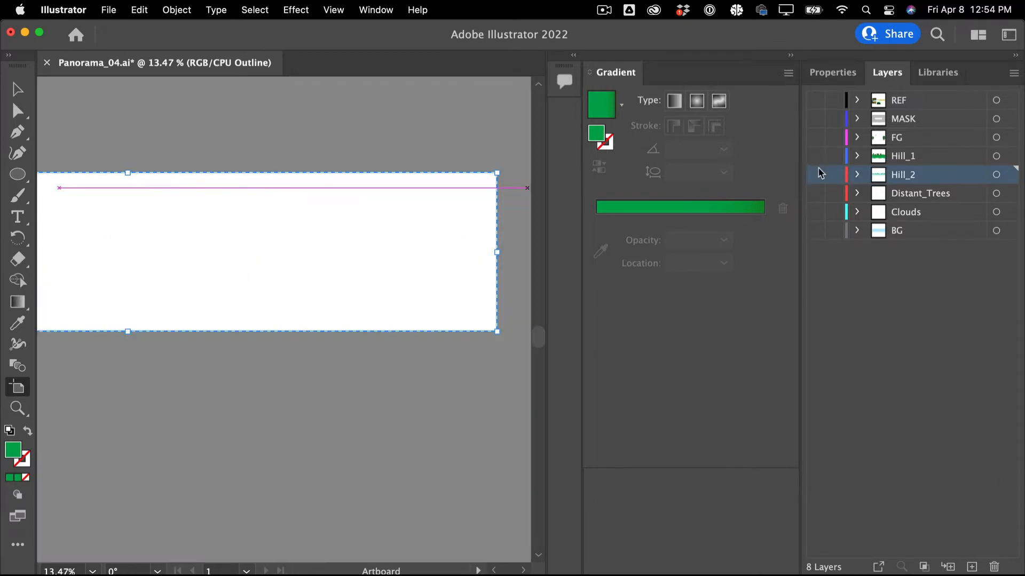
pyautogui.click(816, 174)
pyautogui.click(816, 177)
pyautogui.click(815, 193)
pyautogui.click(816, 193)
pyautogui.click(815, 212)
pyautogui.click(819, 219)
pyautogui.click(817, 231)
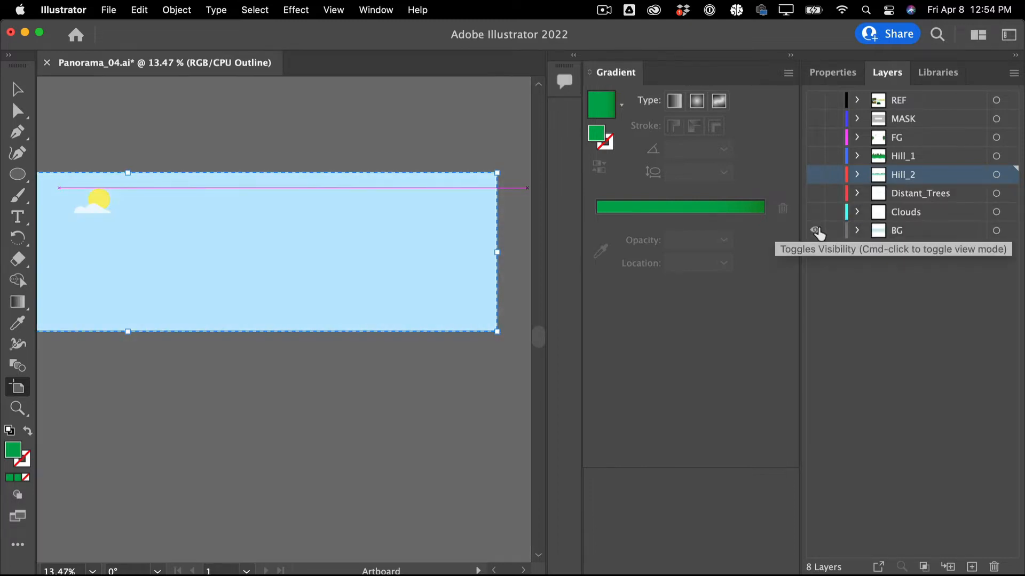
# Show the layers from Clouds up to FG again, along with the MASK layer
pyautogui.moveTo(816, 212); pyautogui.dragTo(816, 137)
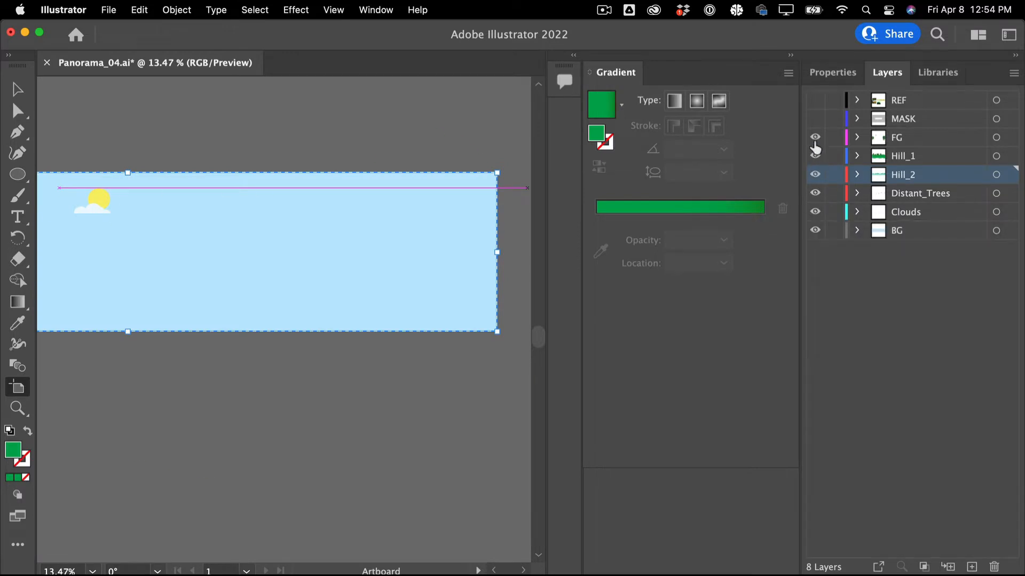
pyautogui.press('space')
pyautogui.moveTo(233, 129); pyautogui.dragTo(413, 134)
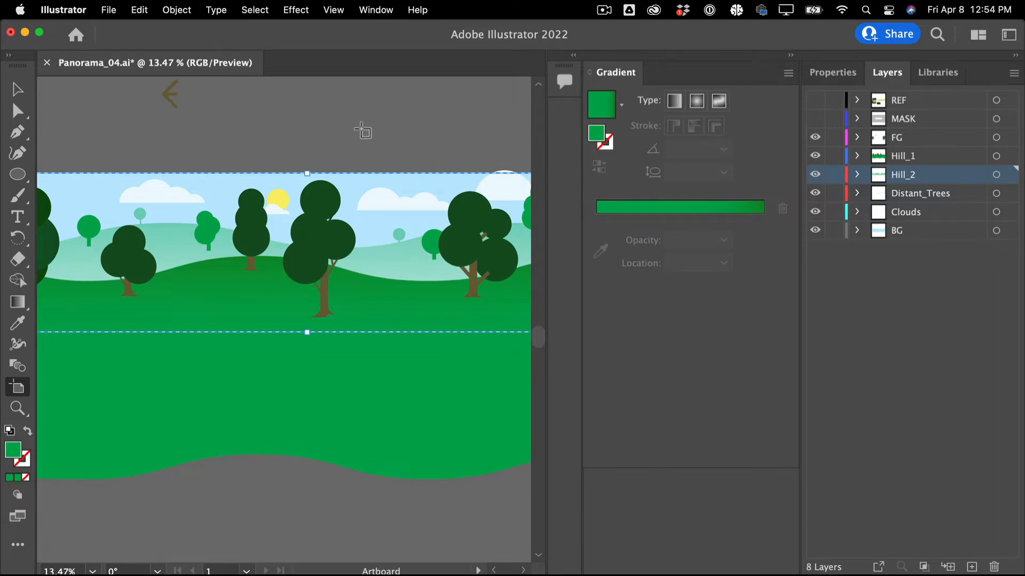
pyautogui.click(815, 118)
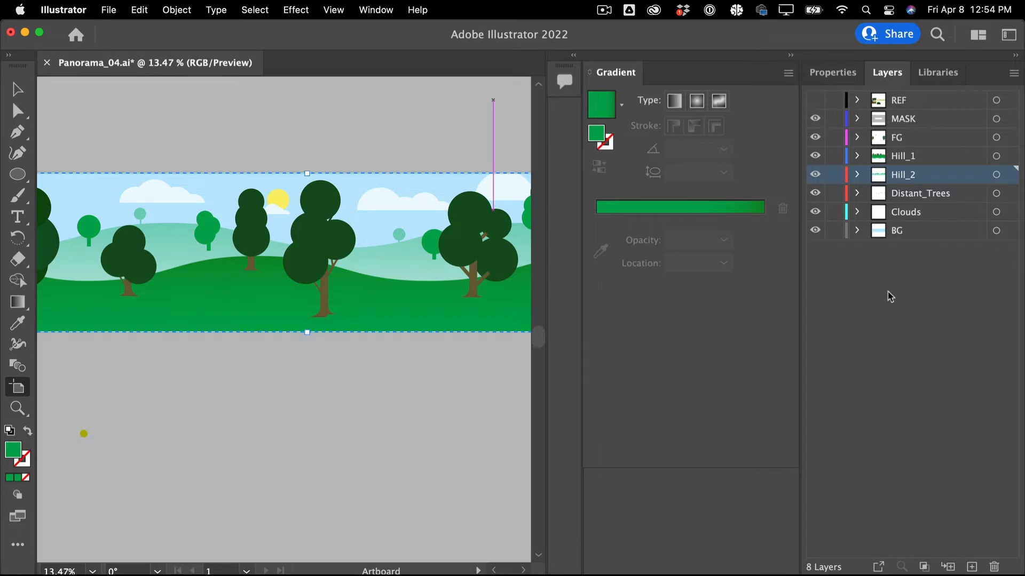
# Leave artboard editing for the Selection tool and save the Panorama_04.ai document
pyautogui.press('super+minus')
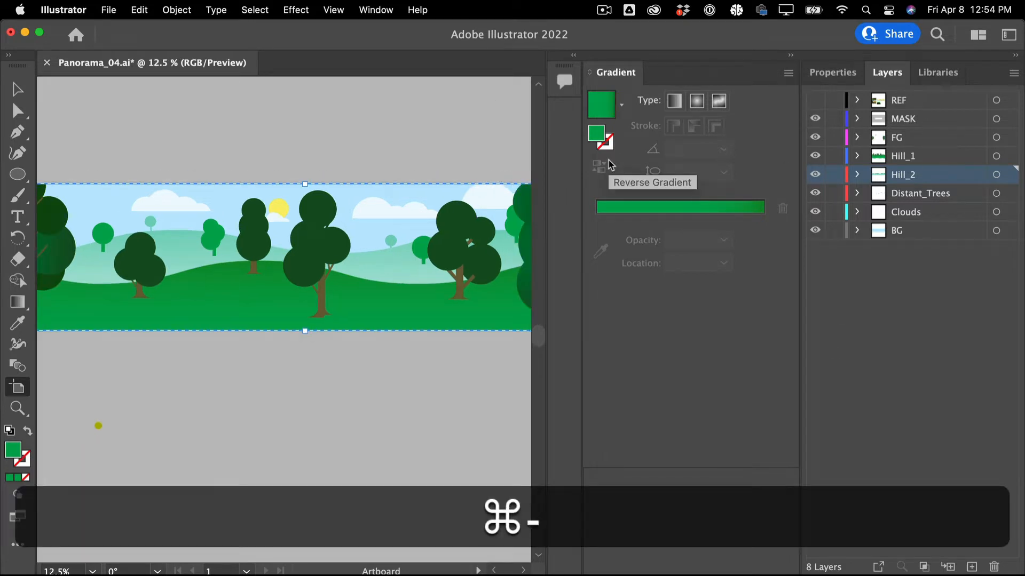
pyautogui.press('super+minus')
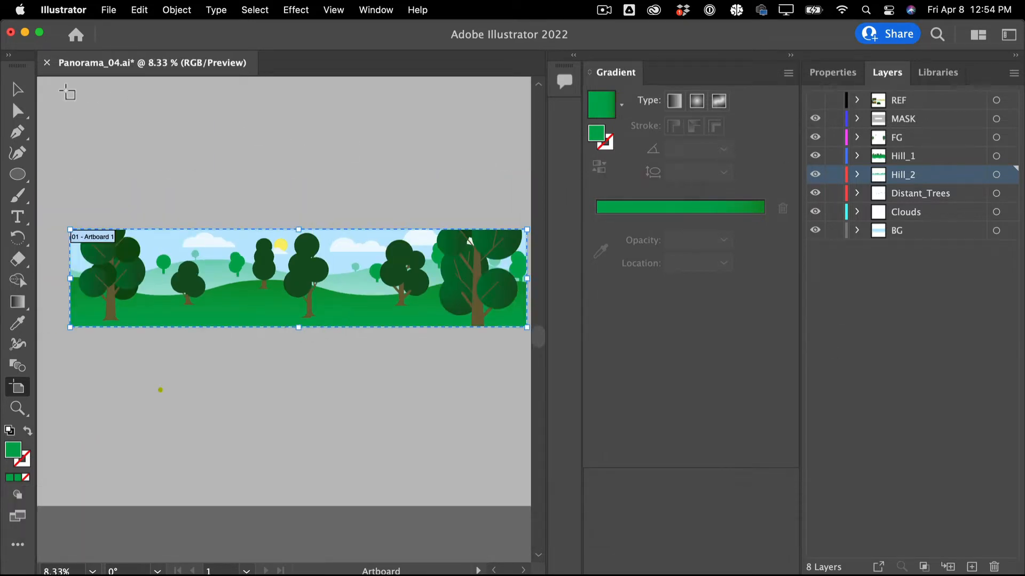
pyautogui.press('v')
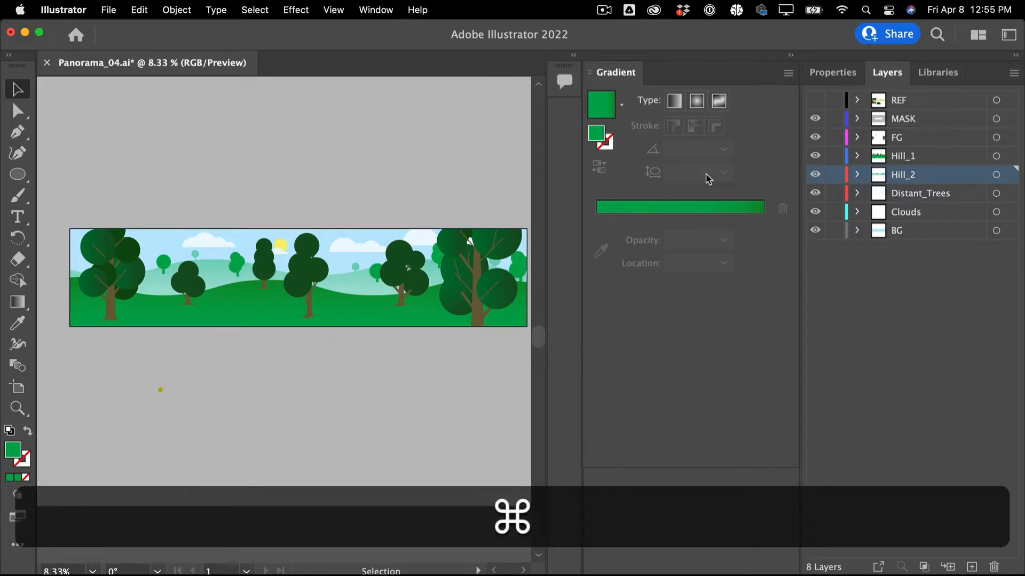
pyautogui.press('super+s')
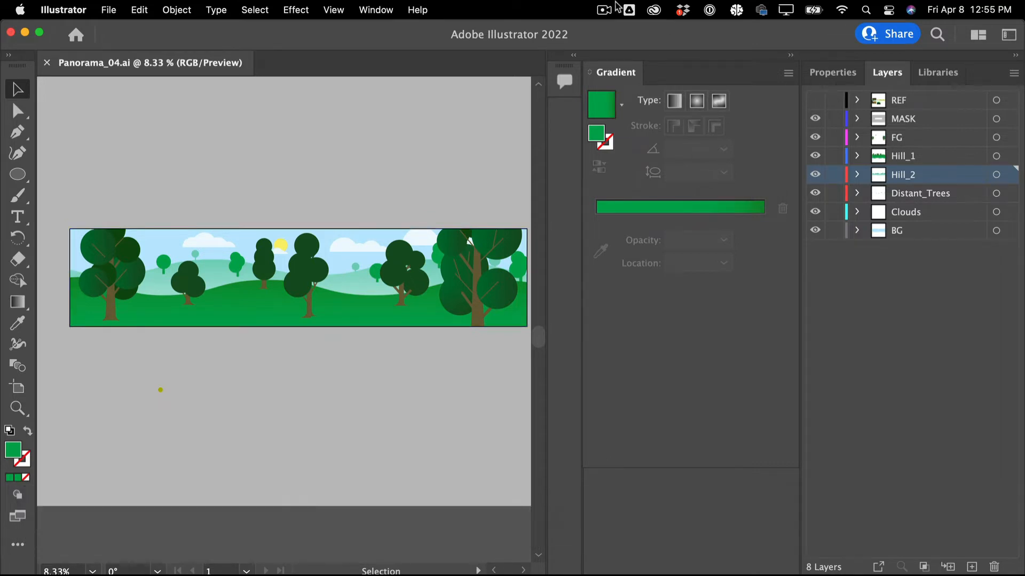
pyautogui.click(603, 10)
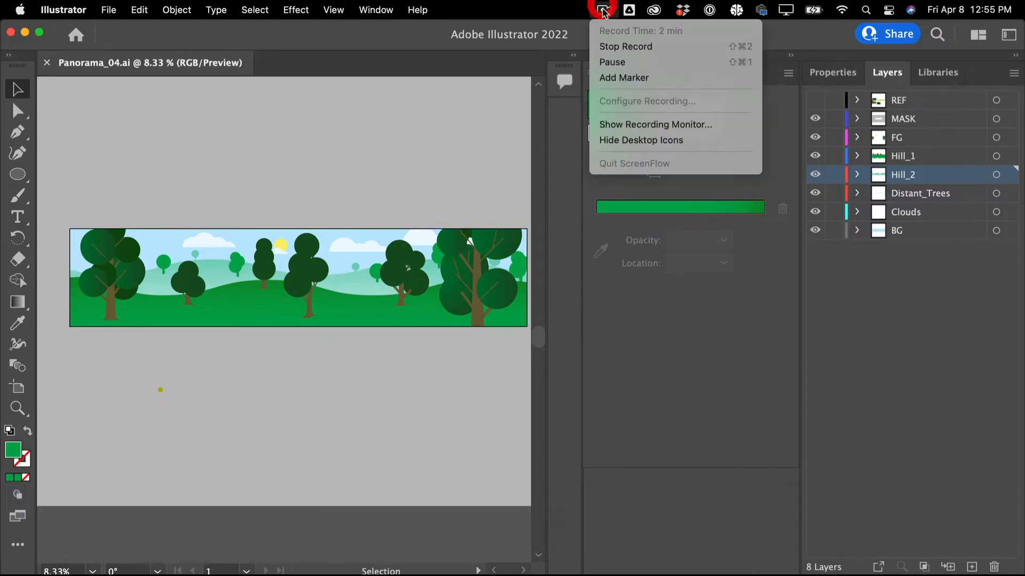
pyautogui.click(609, 62)
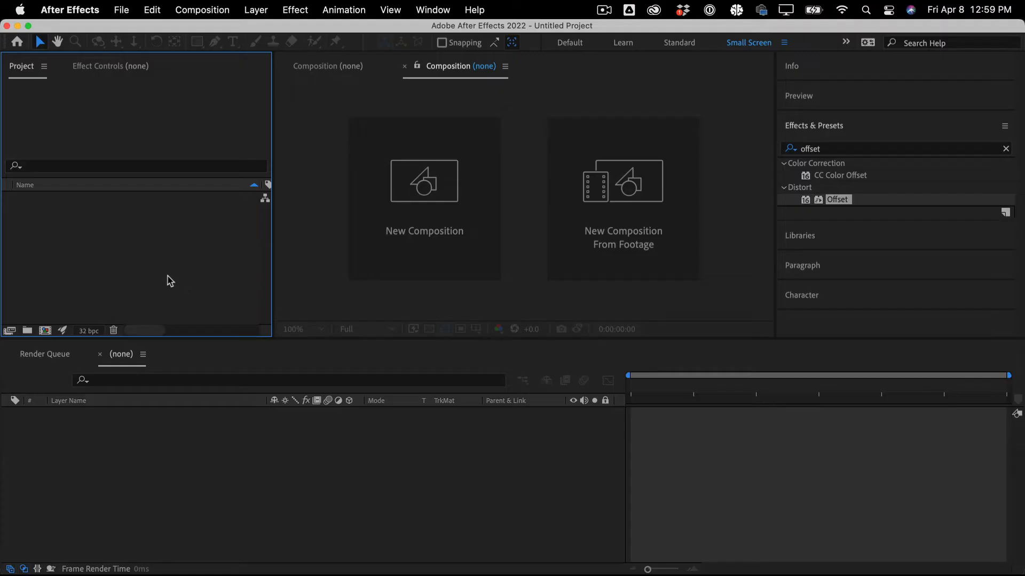
# In After Effects, start a file import and select Panorama_04.ai in the AG350_AfterEffects folder under 5_ImpliedSpace, Demos, FOOTAGE
pyautogui.click(163, 269)
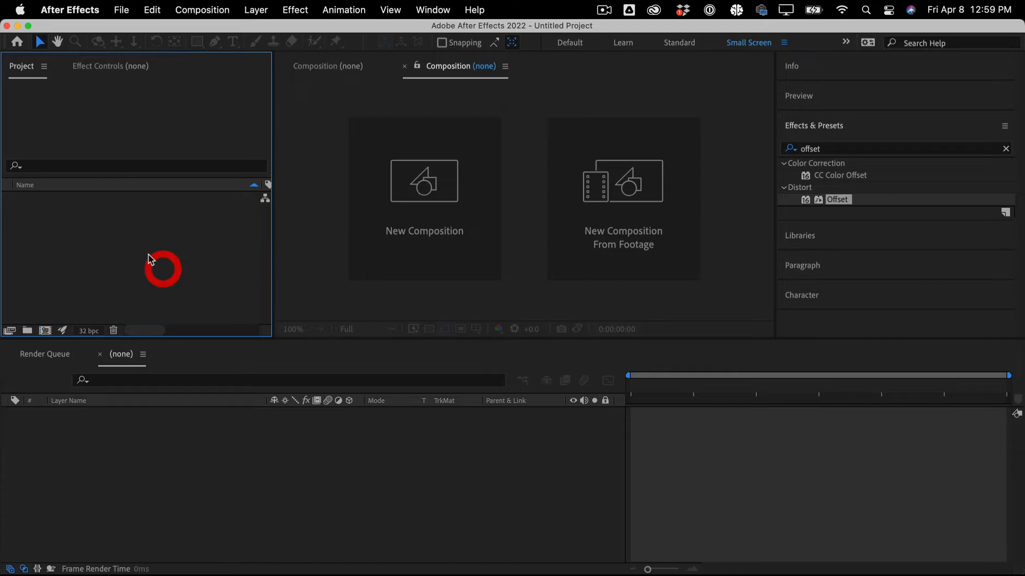
pyautogui.doubleClick(114, 224)
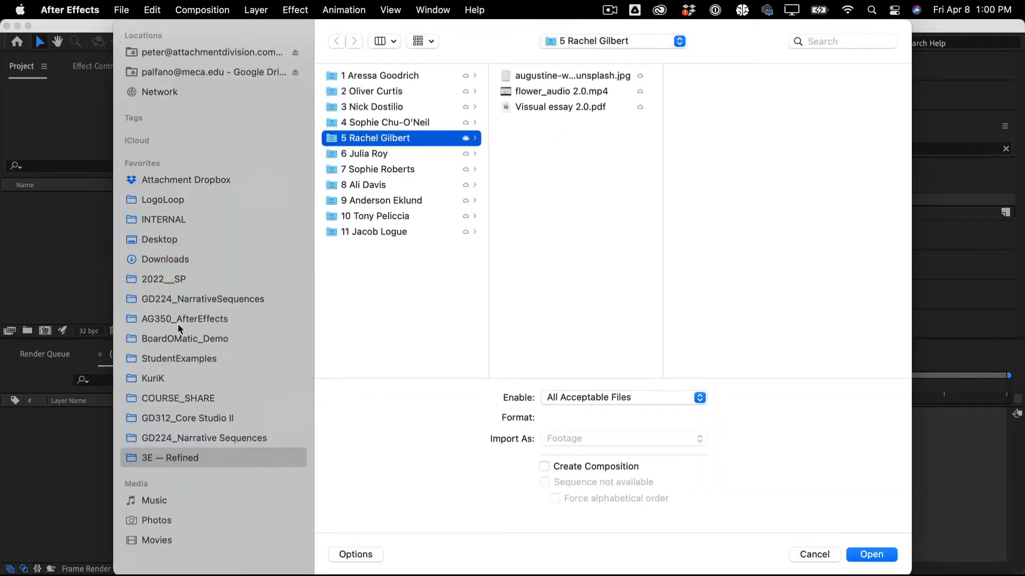
pyautogui.click(187, 295)
pyautogui.click(208, 318)
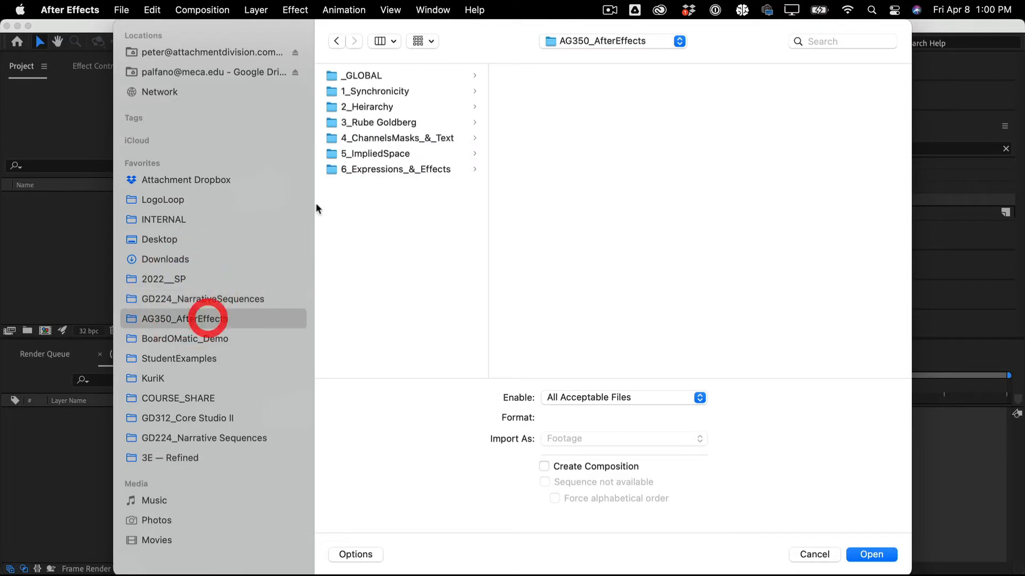
pyautogui.click(393, 153)
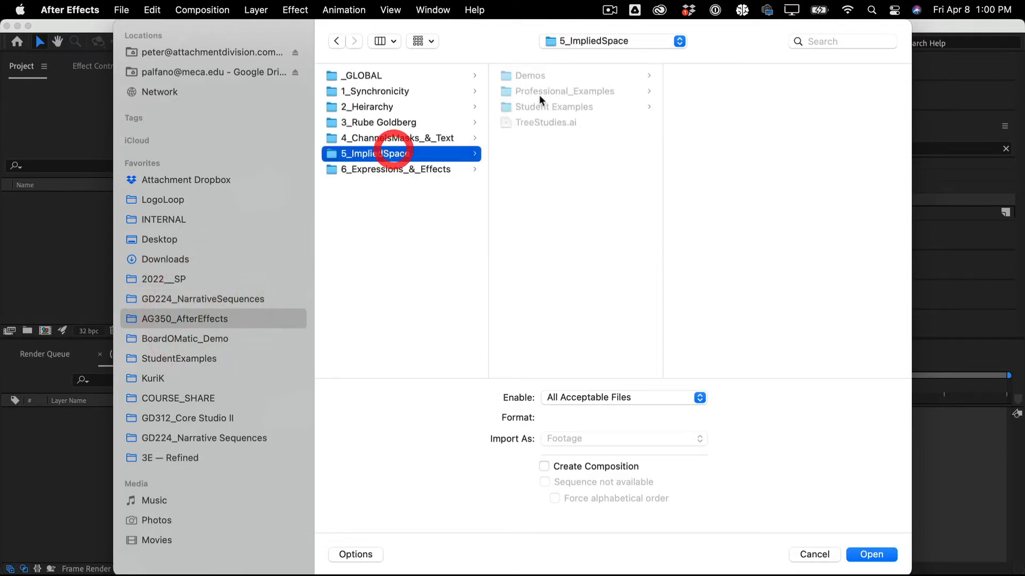
pyautogui.click(567, 75)
pyautogui.click(741, 122)
pyautogui.click(802, 107)
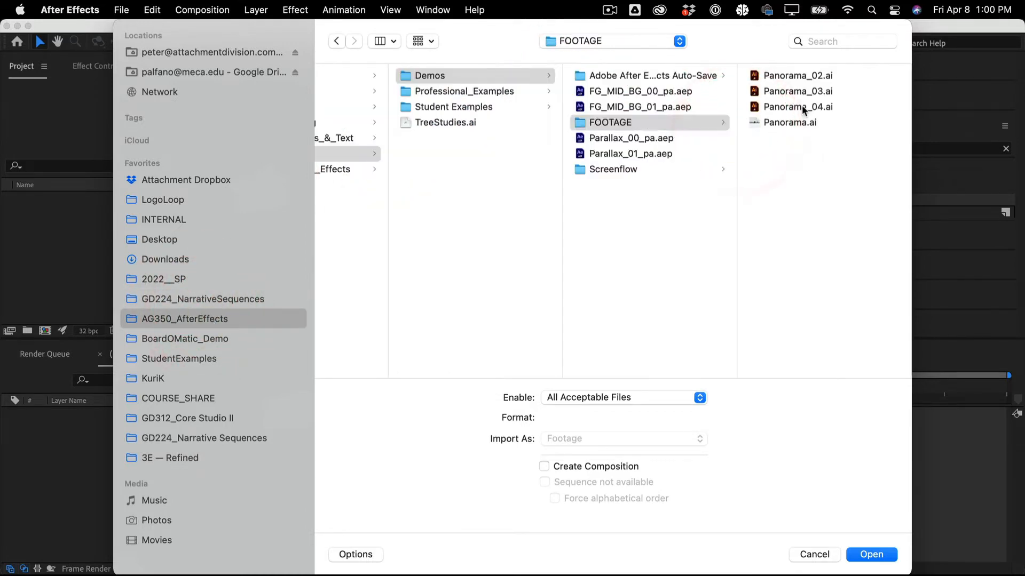
# Import the selected Illustrator file as Composition - Retain Layer Sizes
pyautogui.click(636, 448)
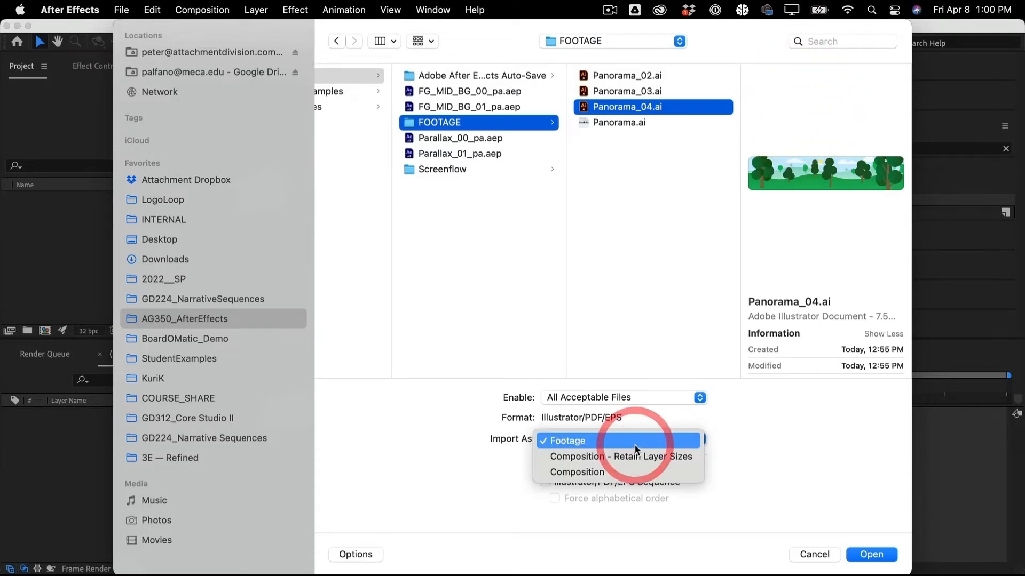
pyautogui.click(632, 453)
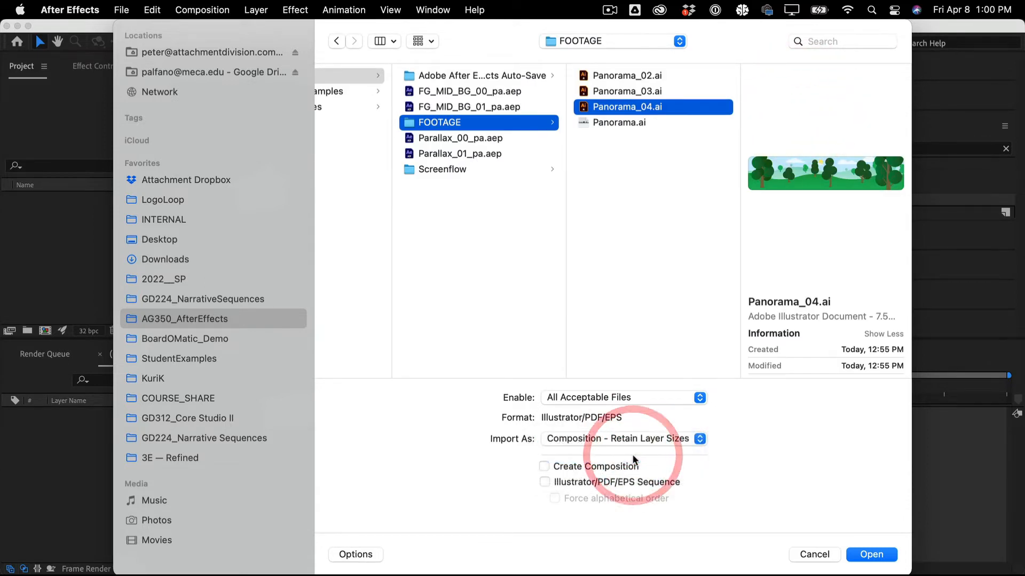
pyautogui.click(863, 555)
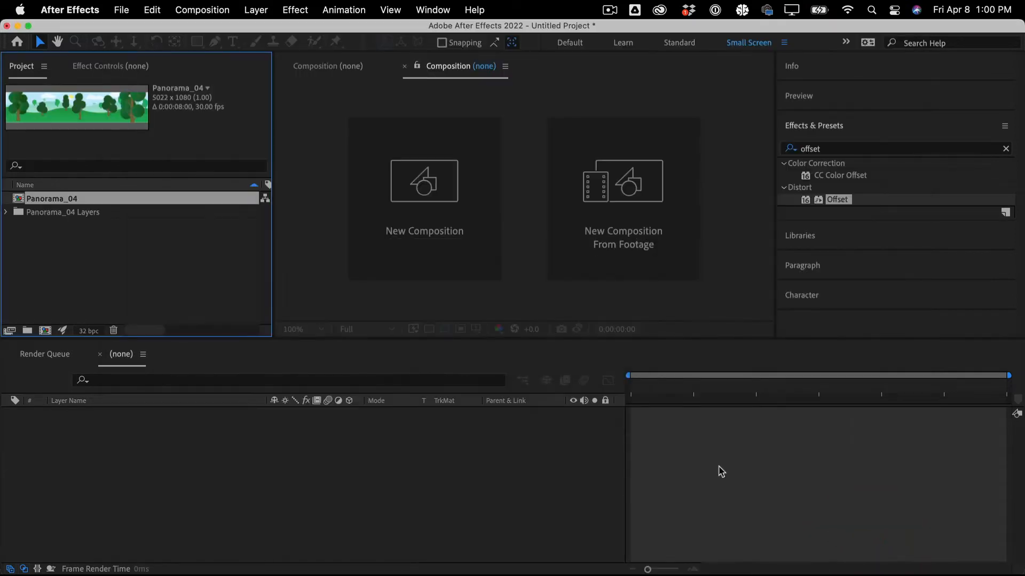
# Open the Panorama_04 composition, check its composition settings without changing them, and fit the full panorama in view
pyautogui.doubleClick(98, 198)
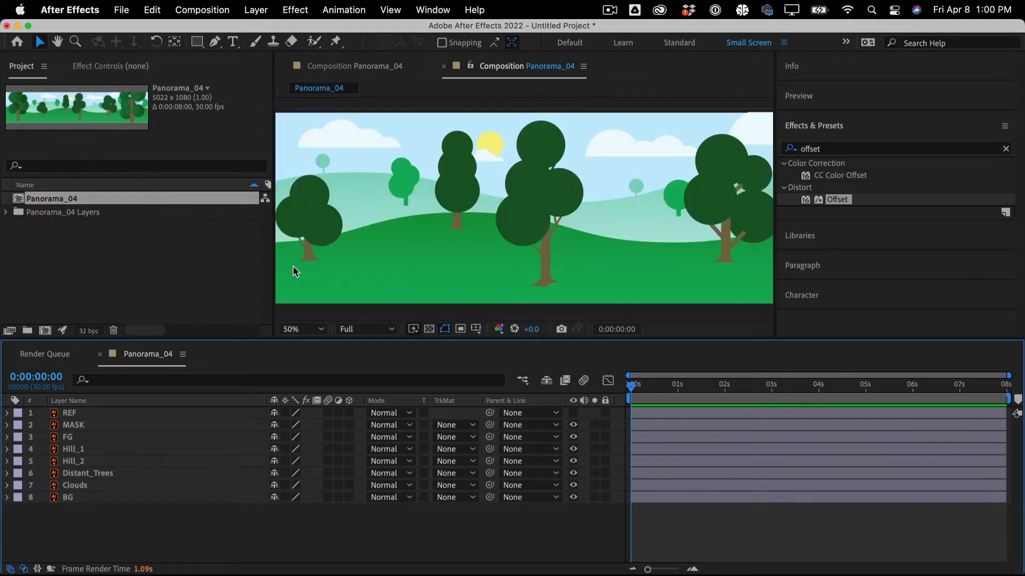
pyautogui.click(220, 7)
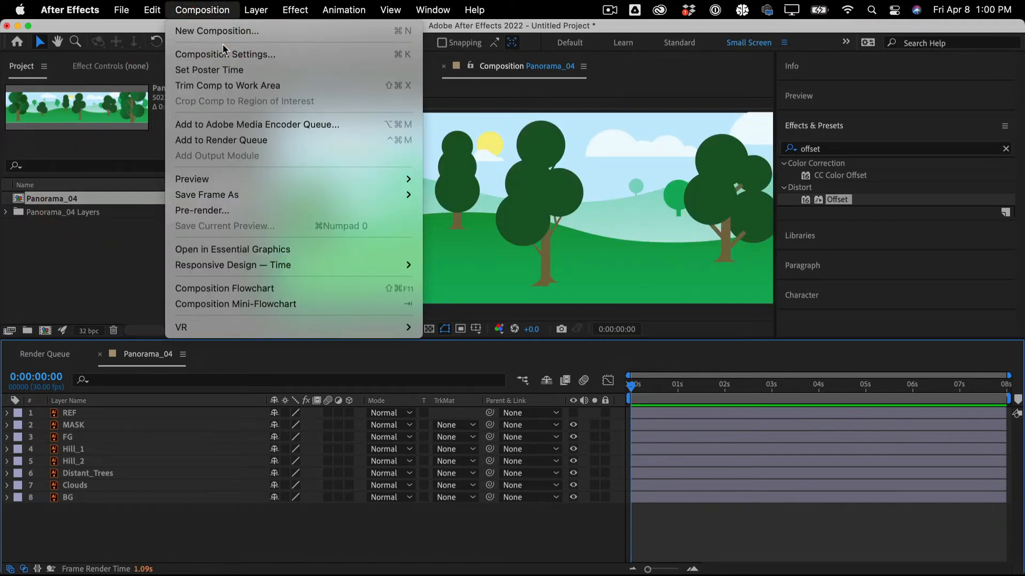
pyautogui.click(220, 51)
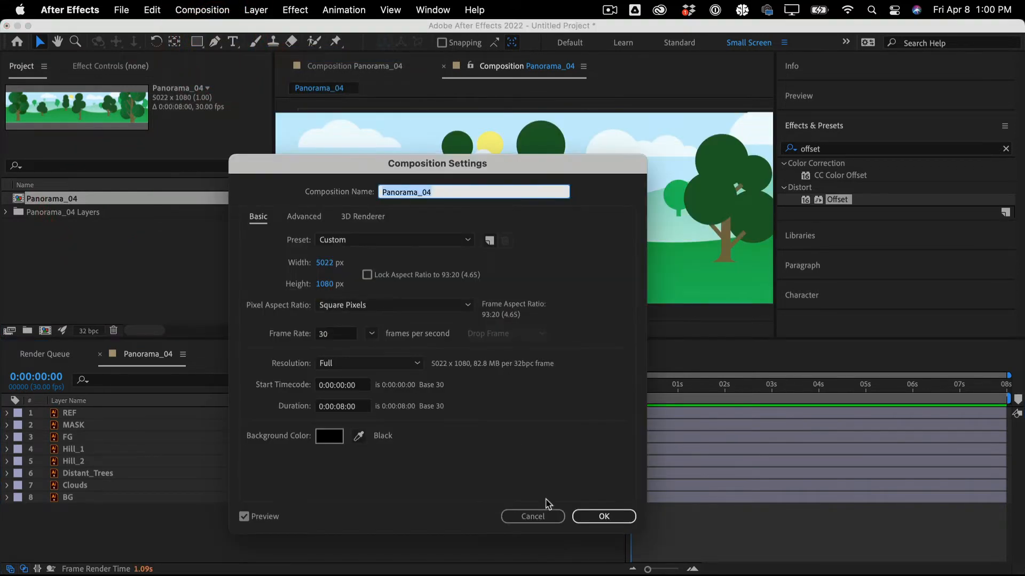
pyautogui.click(540, 515)
pyautogui.press('super+minus')
pyautogui.press('super+minus')
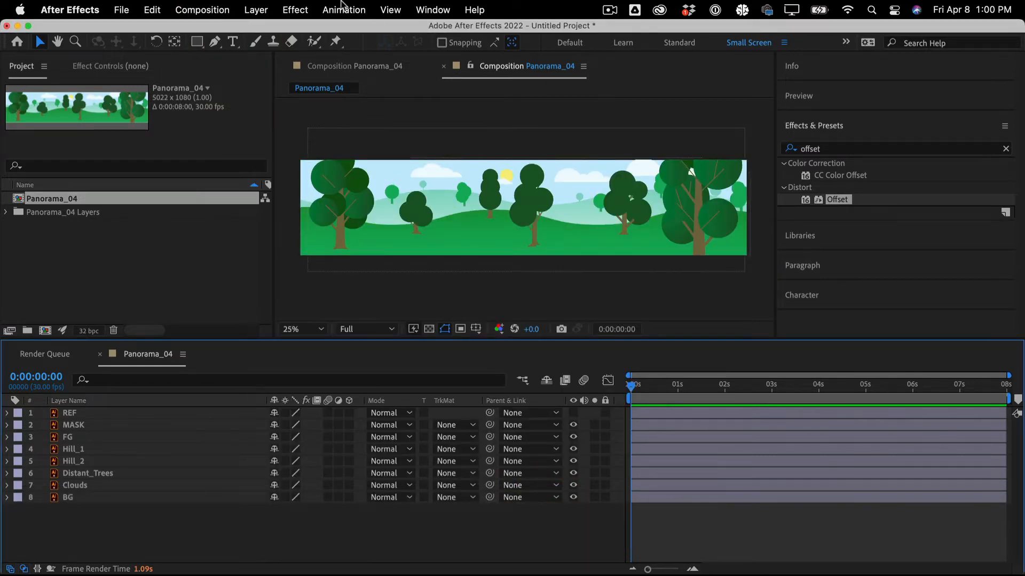
# Switch to Illustrator to check the document color mode of Panorama_04.ai, and return to After Effects
pyautogui.press('super+Tab')
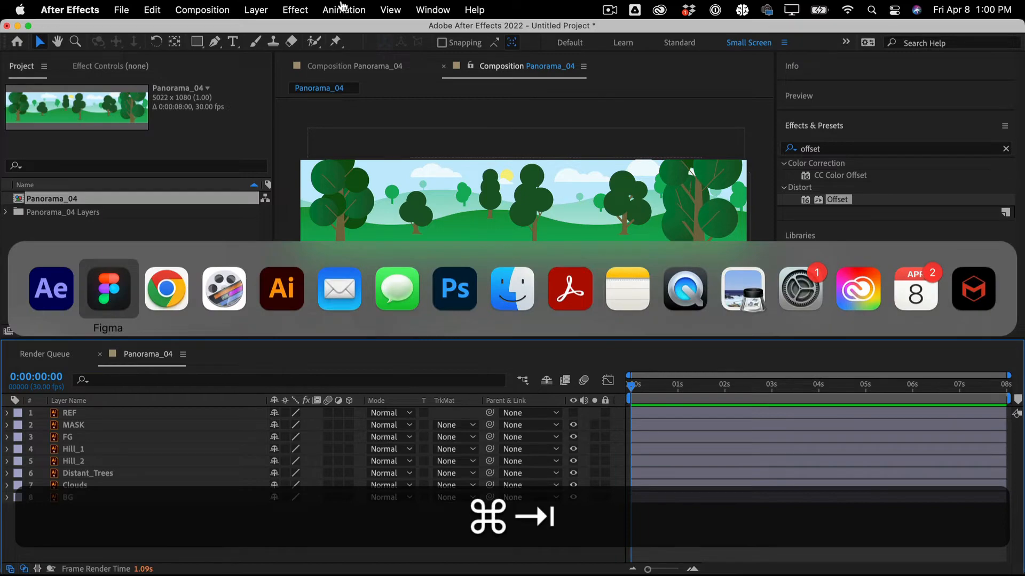
pyautogui.press('super+Tab')
pyautogui.press('super+Tab')
pyautogui.press('super+Tab')
pyautogui.press('super+Tab')
pyautogui.press('super+Tab')
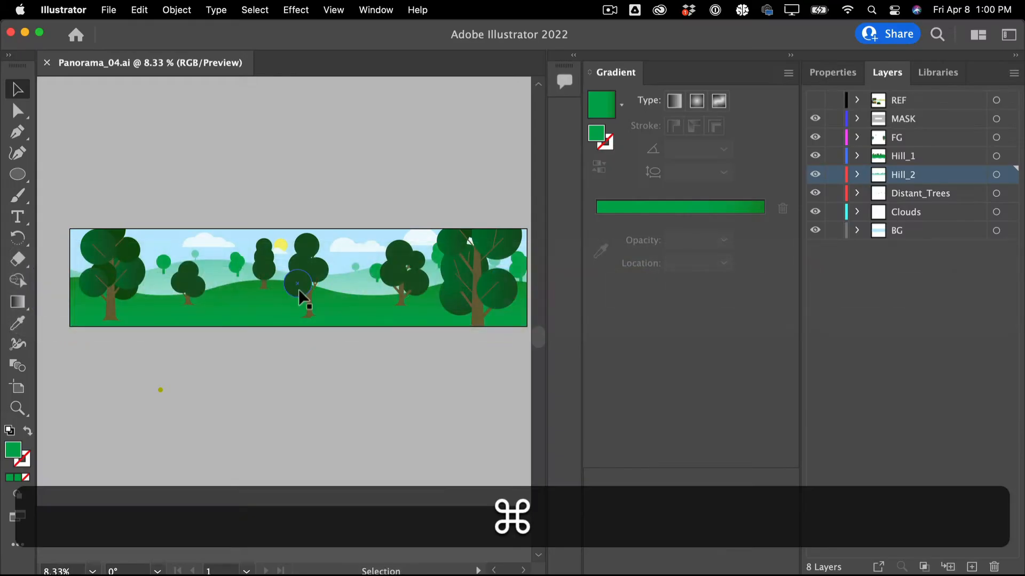
pyautogui.click(302, 299)
pyautogui.click(140, 9)
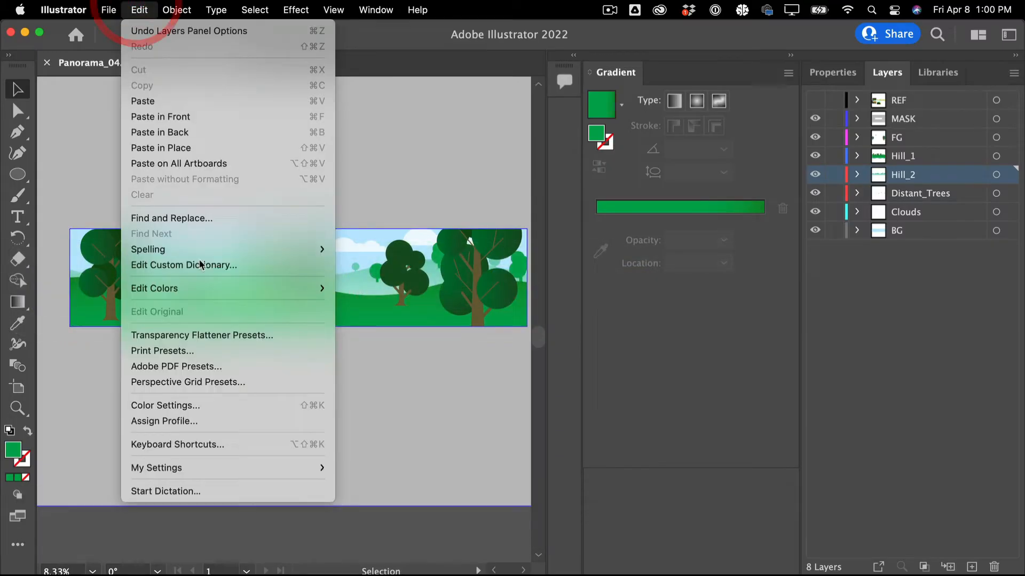
pyautogui.moveTo(107, 10)
pyautogui.moveTo(193, 391)
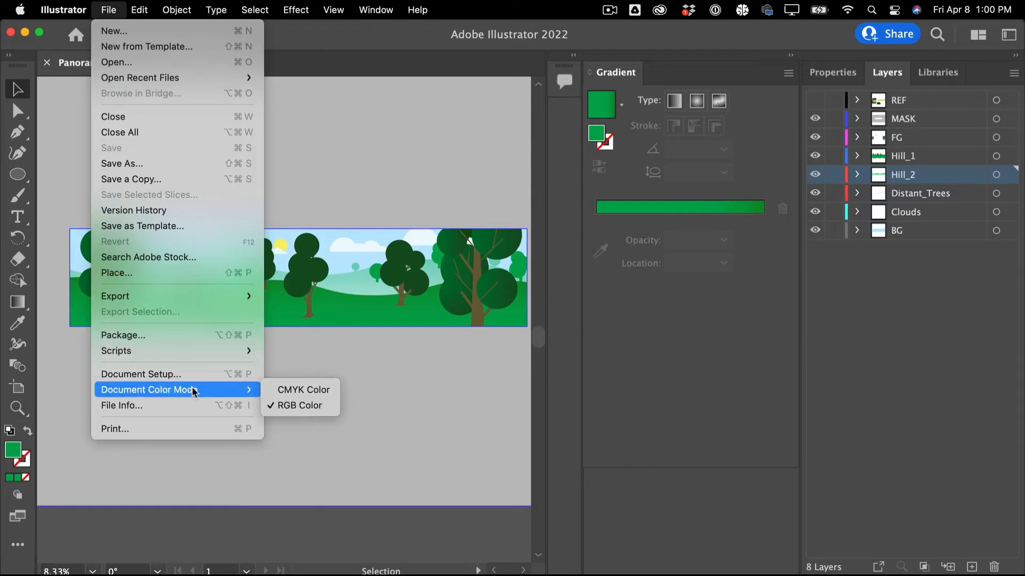
pyautogui.click(138, 8)
pyautogui.press('super+Tab')
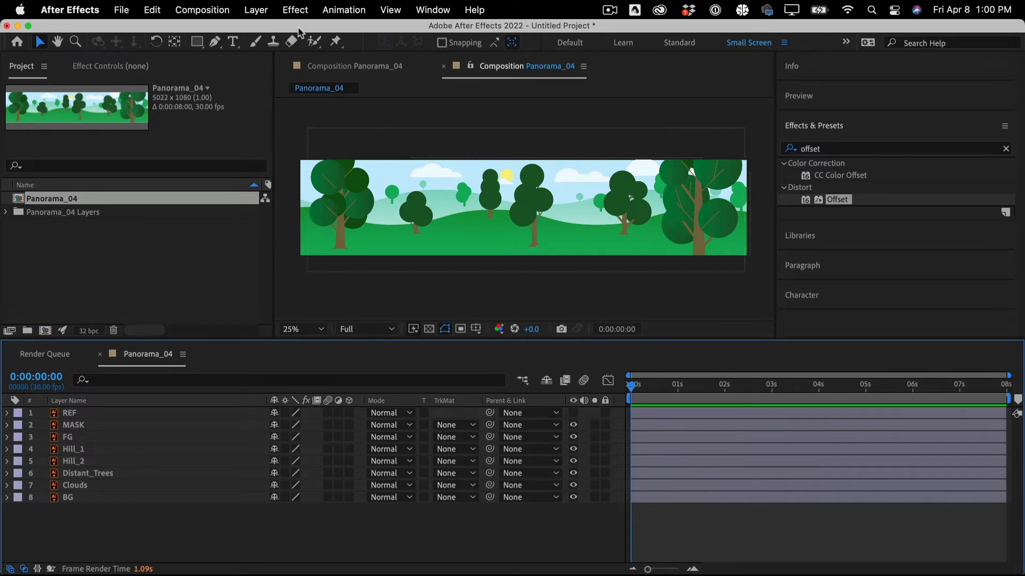
# Set the width of the Panorama_04 composition to 1920 px in its composition settings
pyautogui.click(203, 9)
pyautogui.click(226, 54)
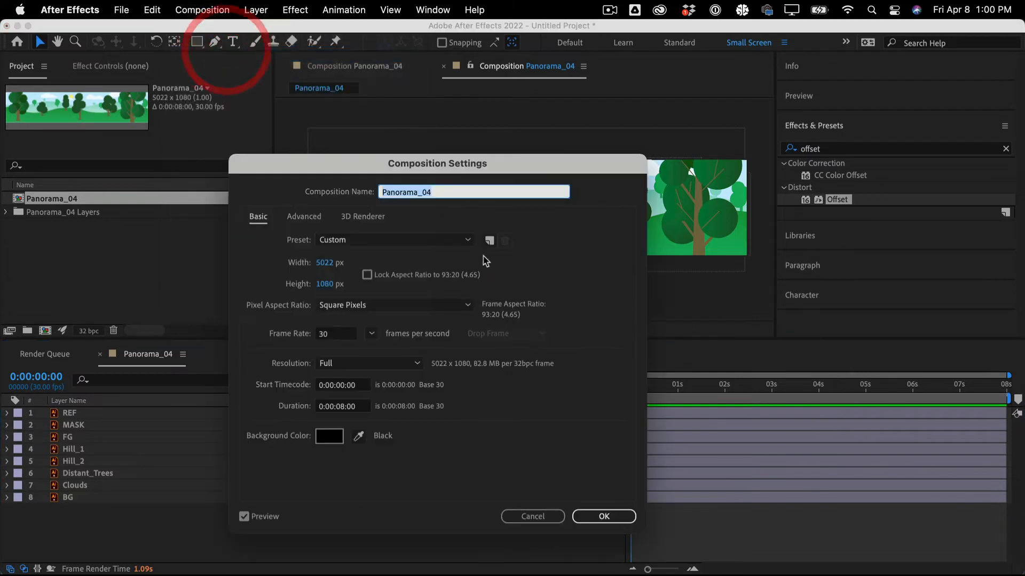
pyautogui.click(325, 264)
pyautogui.write('1920')
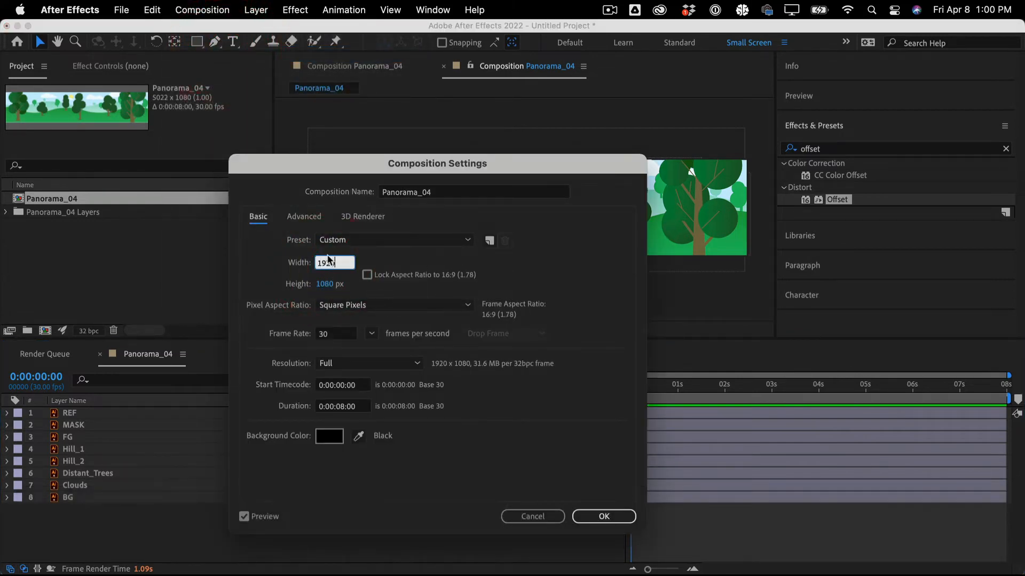
pyautogui.click(600, 517)
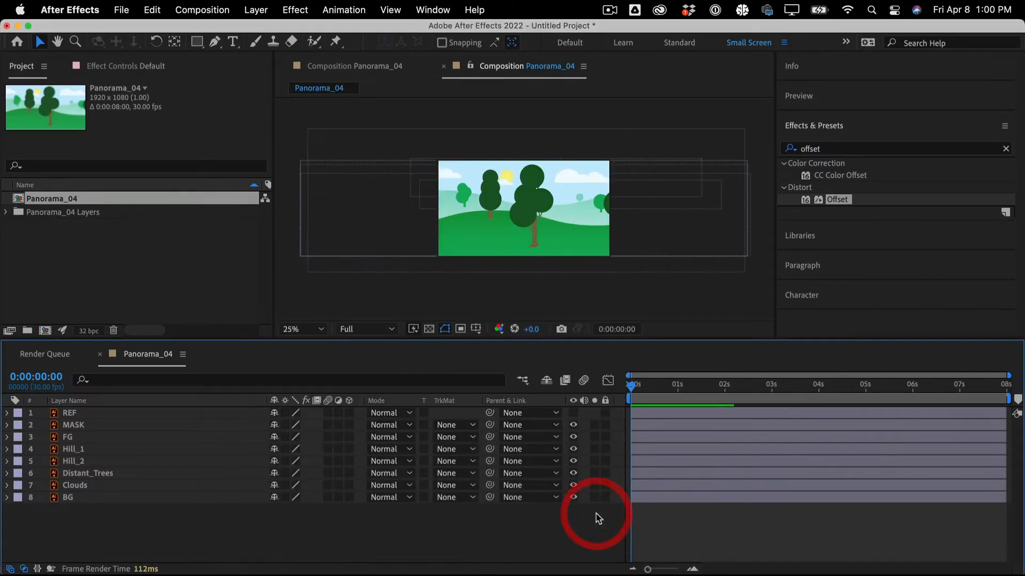
pyautogui.click(370, 560)
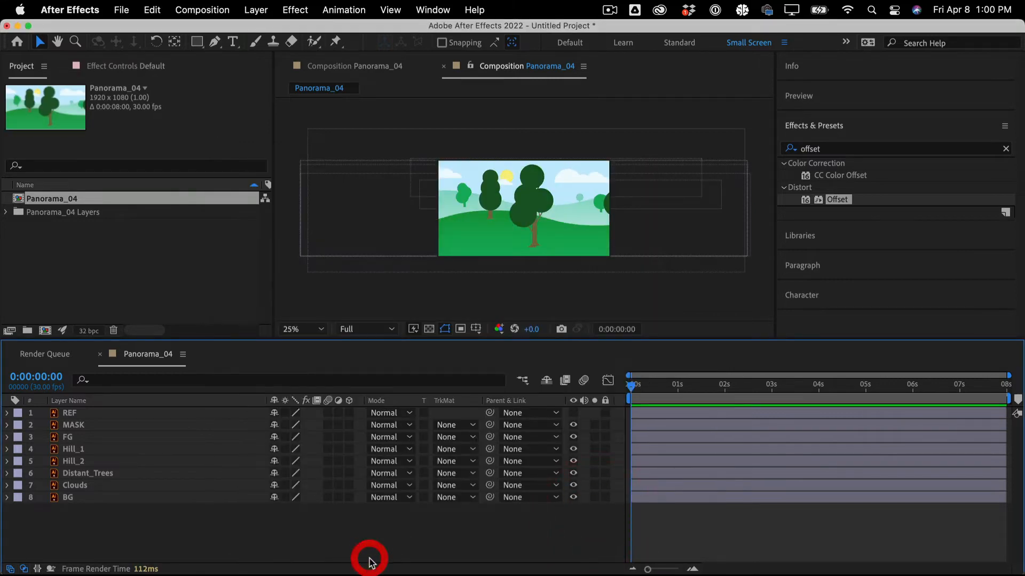
# Turn off the MASK layer's visibility, mark the REF and MASK layers as shy, and hide shy layers in the timeline
pyautogui.click(149, 416)
pyautogui.keyDown('shift'); pyautogui.click(146, 425); pyautogui.keyUp('shift')
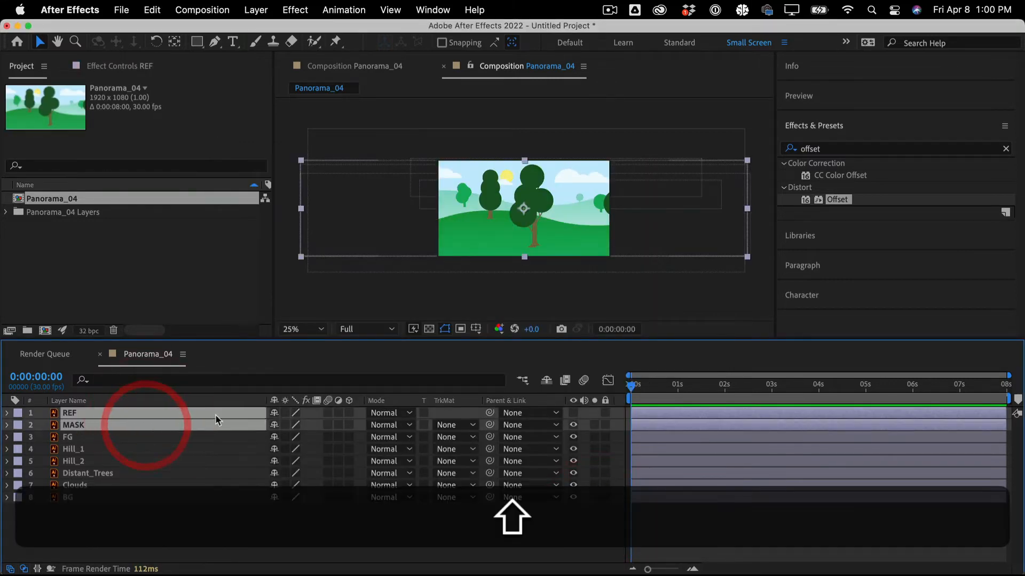
pyautogui.click(574, 425)
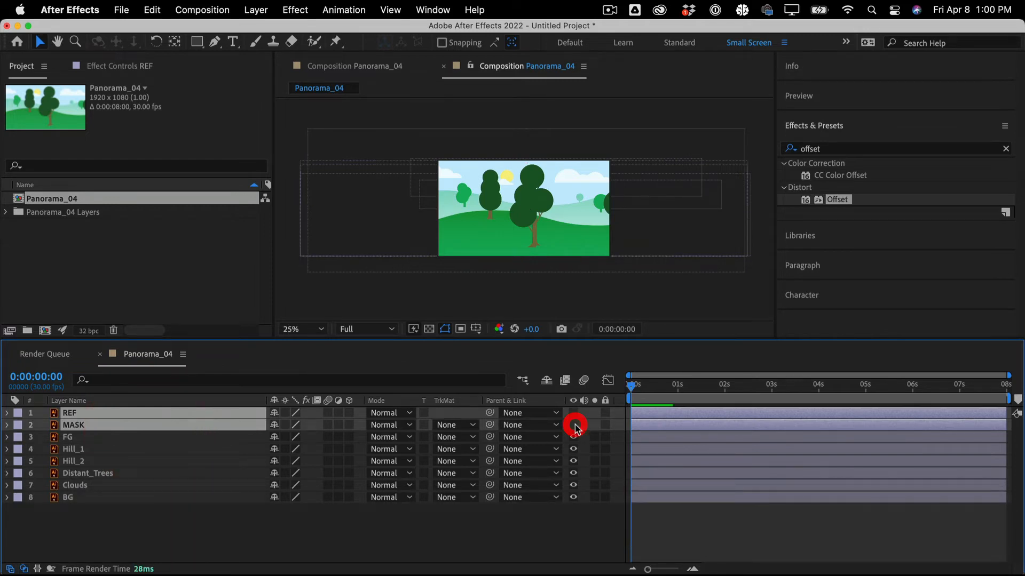
pyautogui.click(277, 419)
pyautogui.click(546, 380)
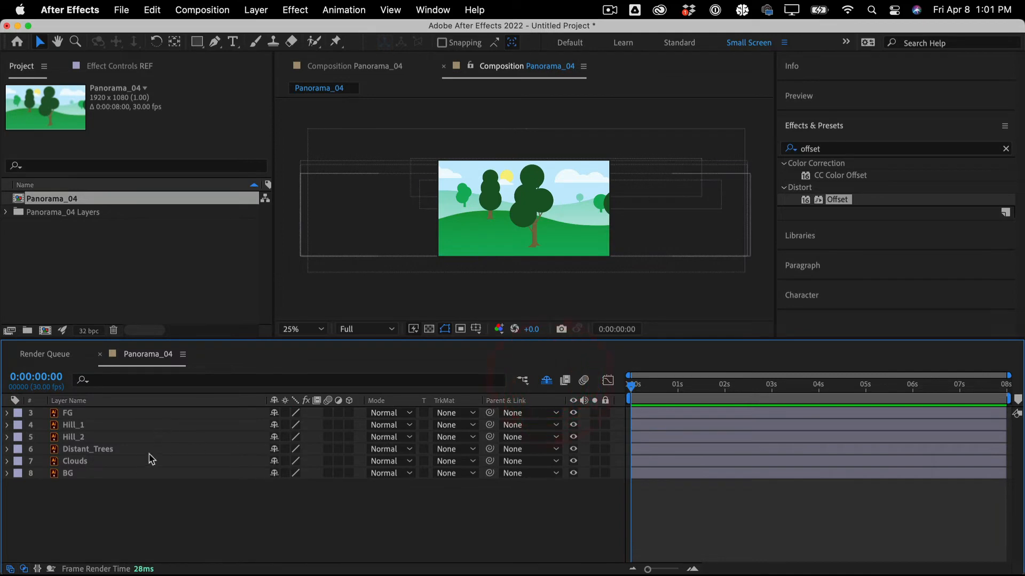
# Add a one-node camera with the 20mm preset and move it above the FG layer in the layer stack
pyautogui.click(137, 473)
pyautogui.click(228, 11)
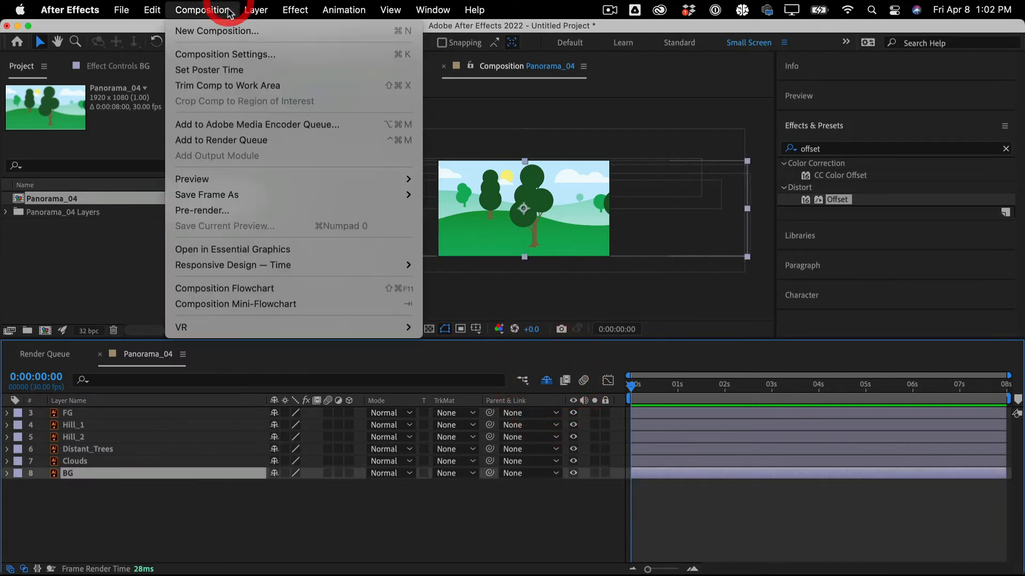
pyautogui.moveTo(256, 9)
pyautogui.moveTo(256, 31)
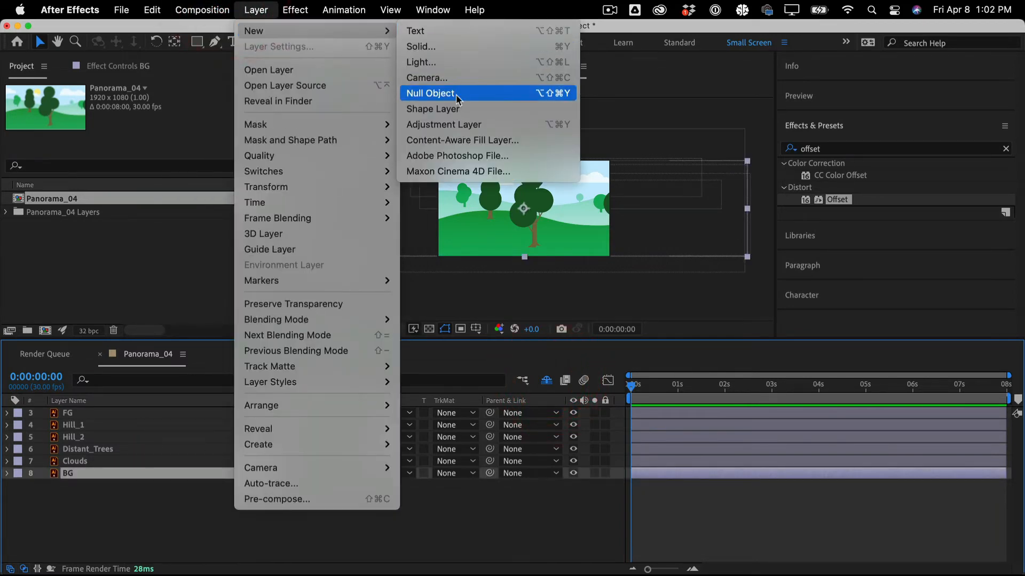
pyautogui.click(446, 77)
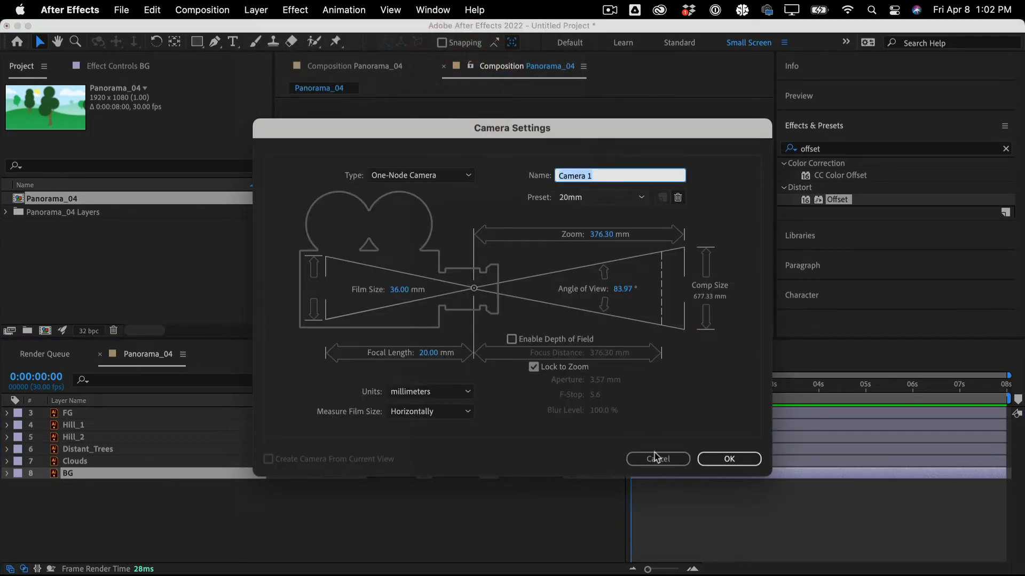
pyautogui.click(717, 460)
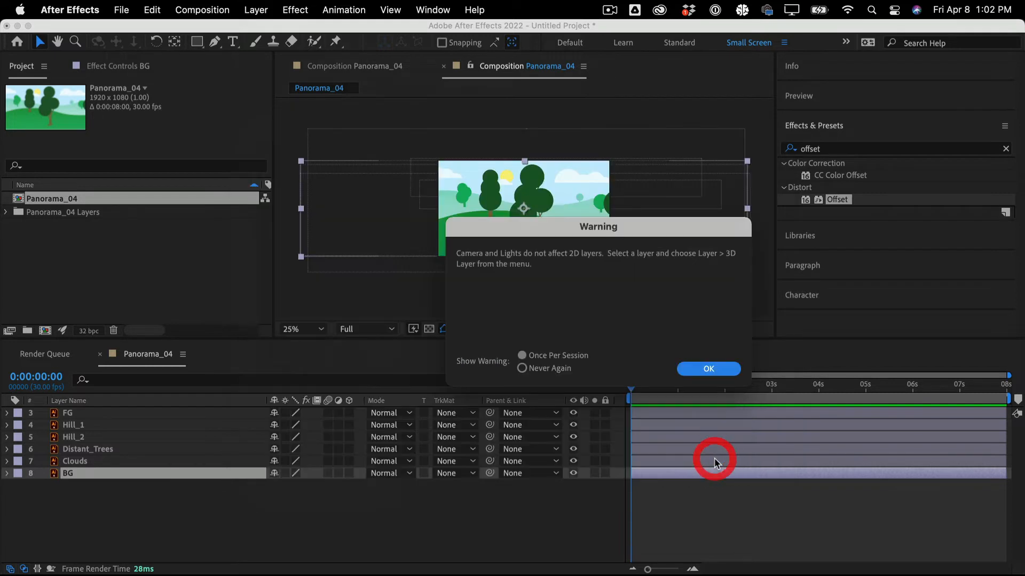
pyautogui.click(714, 370)
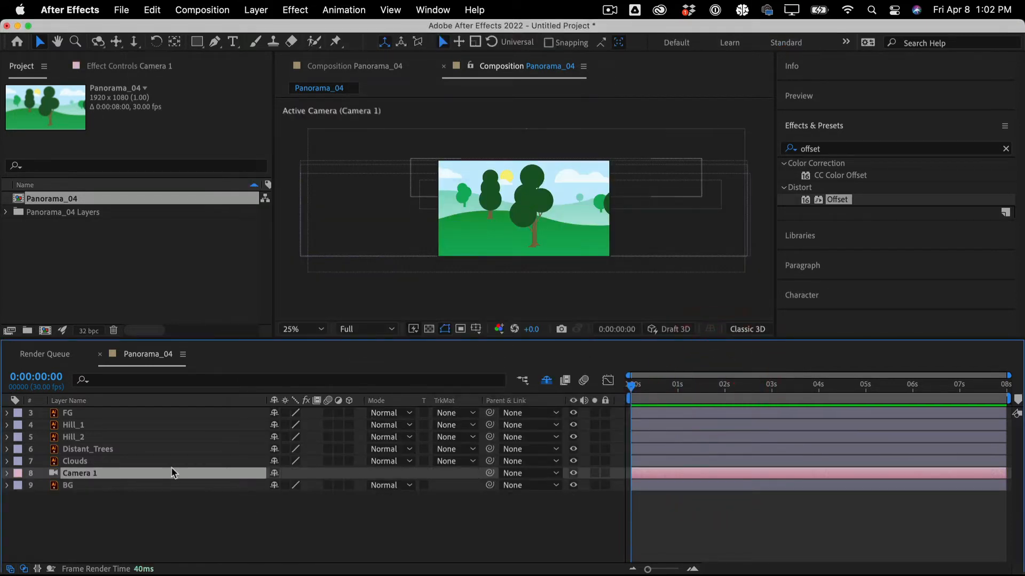
pyautogui.moveTo(167, 481); pyautogui.dragTo(167, 414)
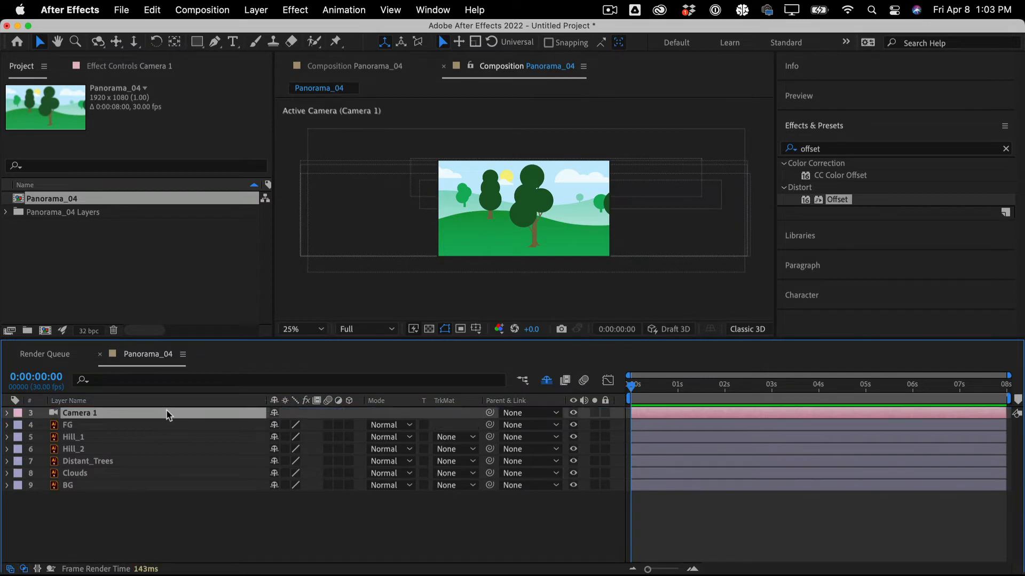
# Make the FG, Hill_1, Hill_2, Distant_Trees and Clouds layers 3D, leaving BG as a 2D layer
pyautogui.click(137, 435)
pyautogui.keyDown('shift'); pyautogui.click(137, 473); pyautogui.keyUp('shift')
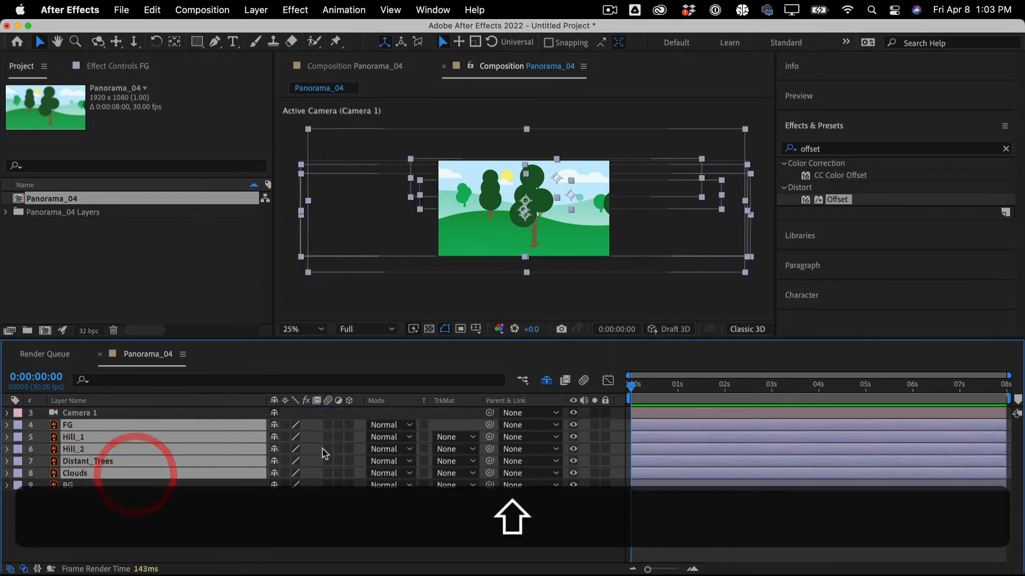
pyautogui.click(349, 473)
pyautogui.click(344, 528)
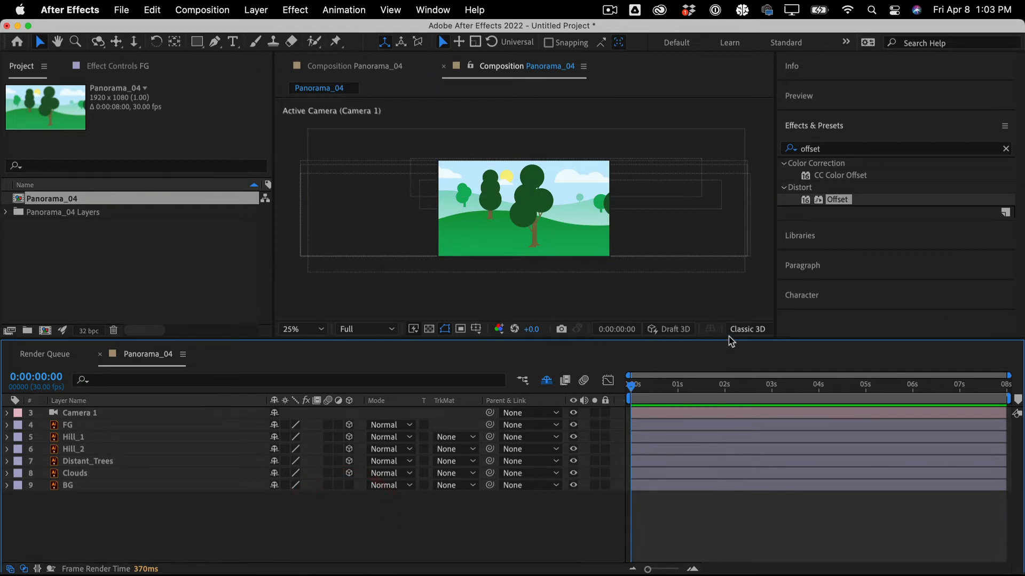
# Enlarge the composition viewer area and set it to 2 Views, with the active camera beside the Top view
pyautogui.moveTo(729, 339); pyautogui.dragTo(726, 371)
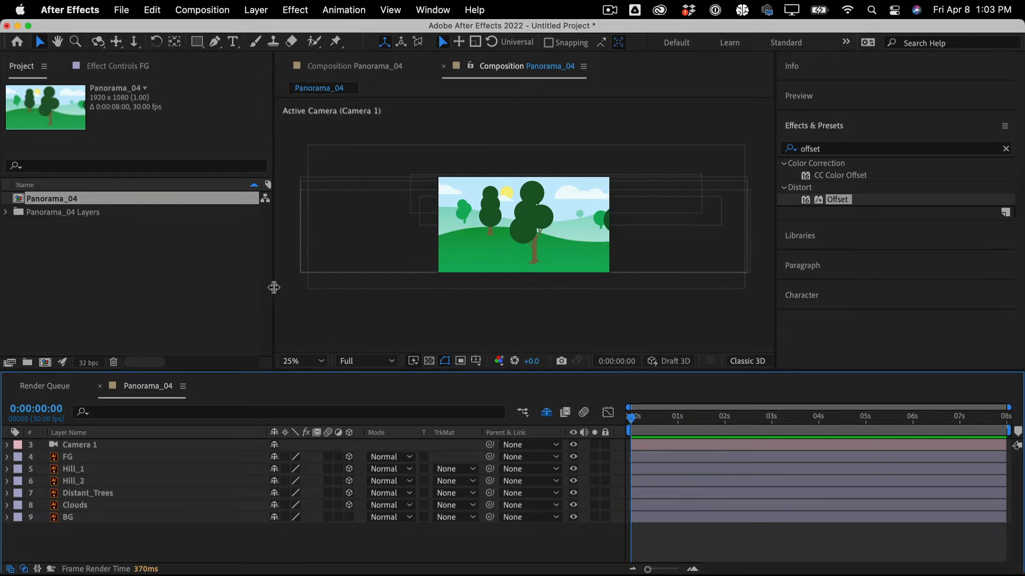
pyautogui.moveTo(272, 288); pyautogui.dragTo(208, 271)
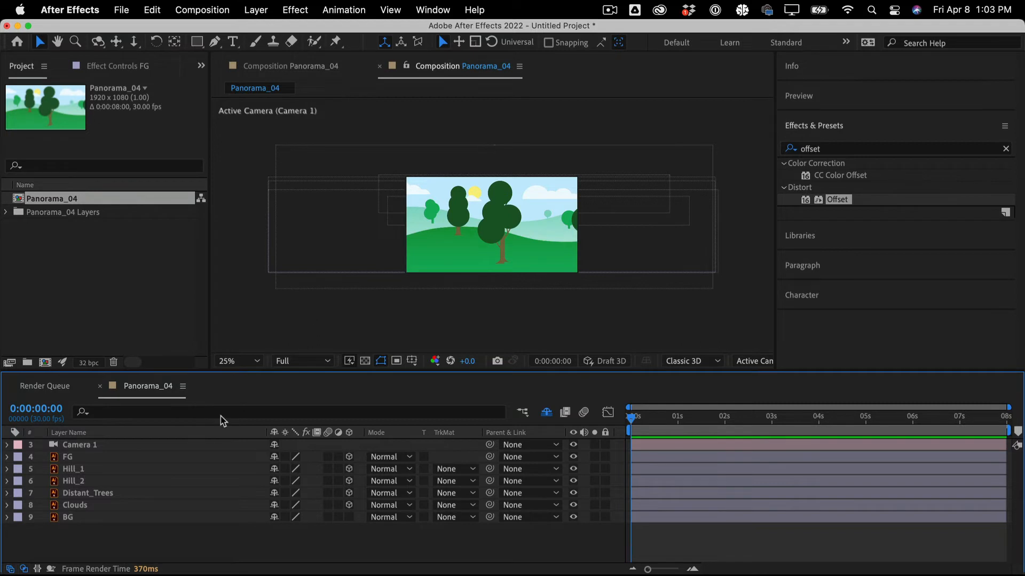
pyautogui.click(743, 359)
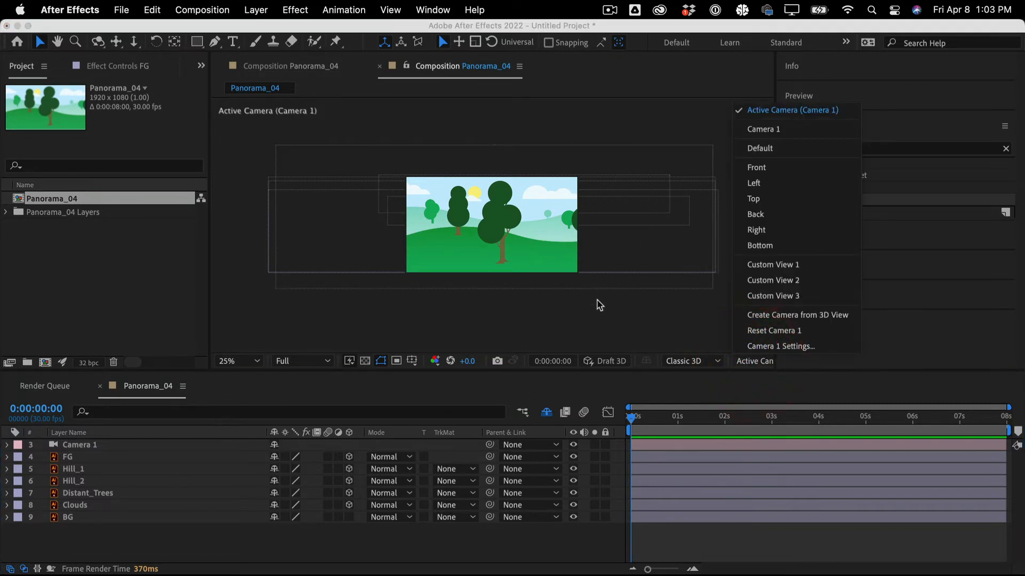
pyautogui.click(622, 321)
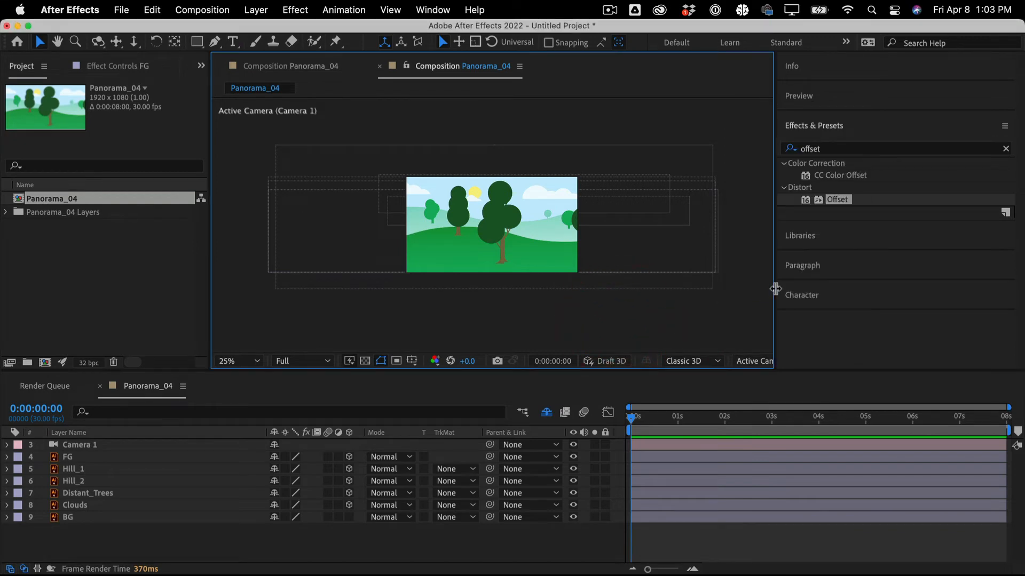
pyautogui.moveTo(775, 292); pyautogui.dragTo(925, 299)
pyautogui.click(898, 362)
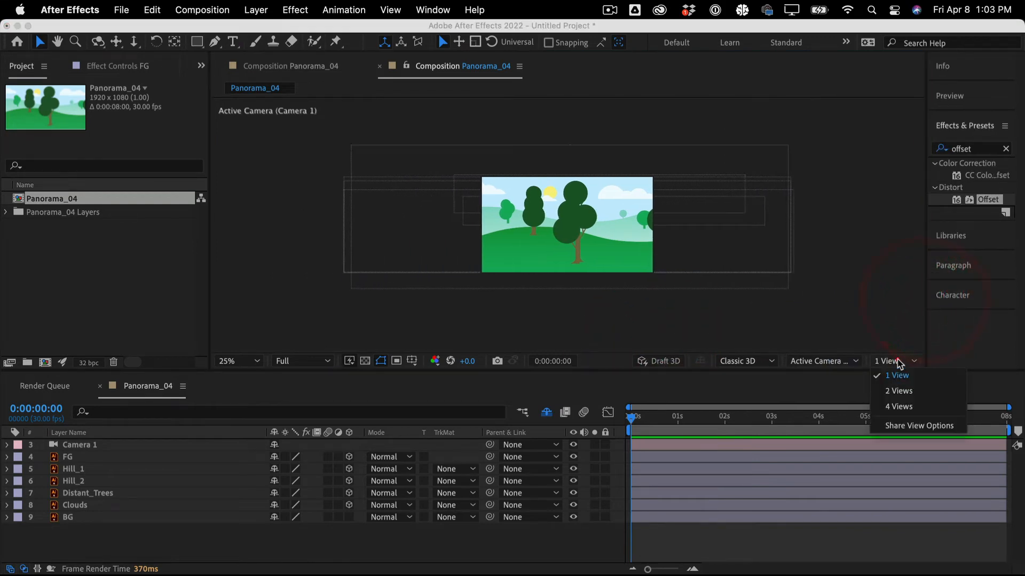
pyautogui.click(889, 391)
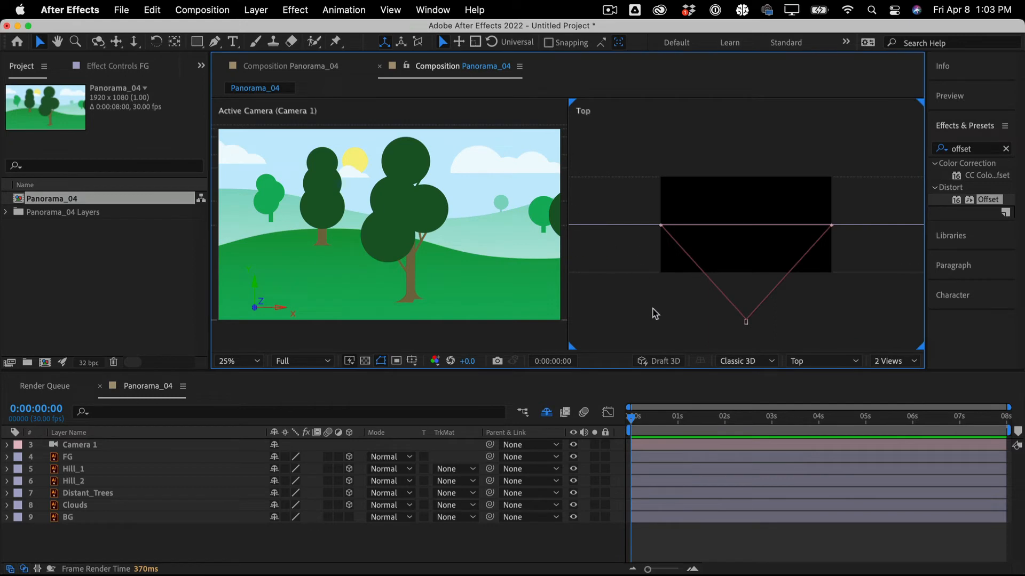
# Toggle the BG layer's visibility to compare the scene with and without it, leaving the layer hidden and deselected
pyautogui.click(152, 519)
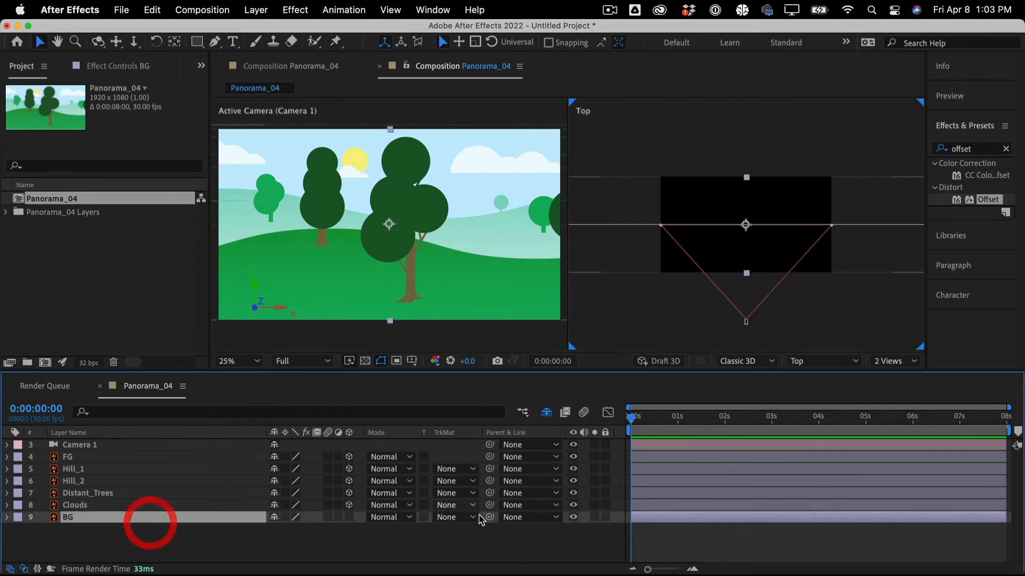
pyautogui.click(573, 517)
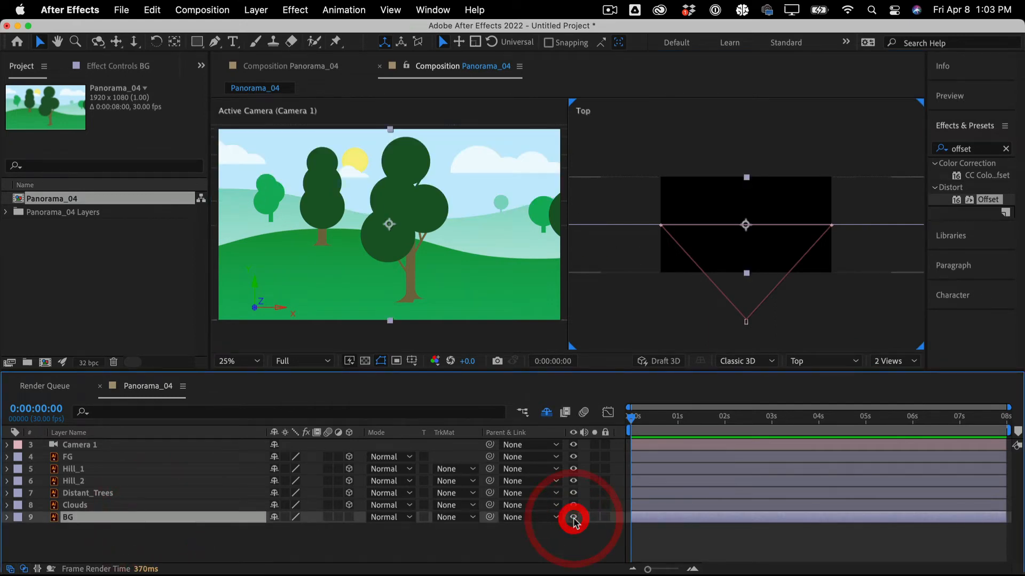
pyautogui.click(573, 518)
pyautogui.click(574, 518)
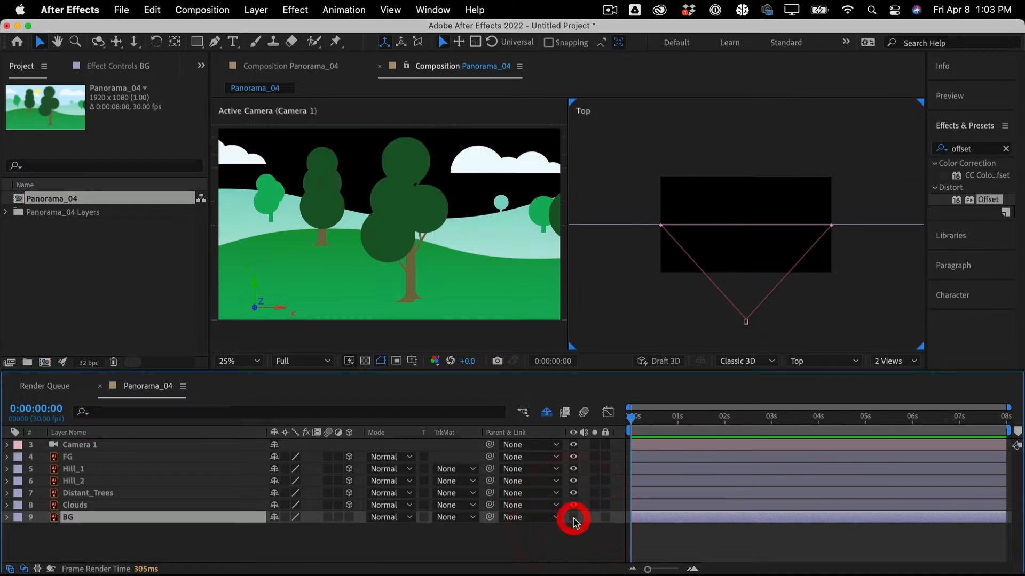
pyautogui.click(573, 517)
pyautogui.click(573, 517)
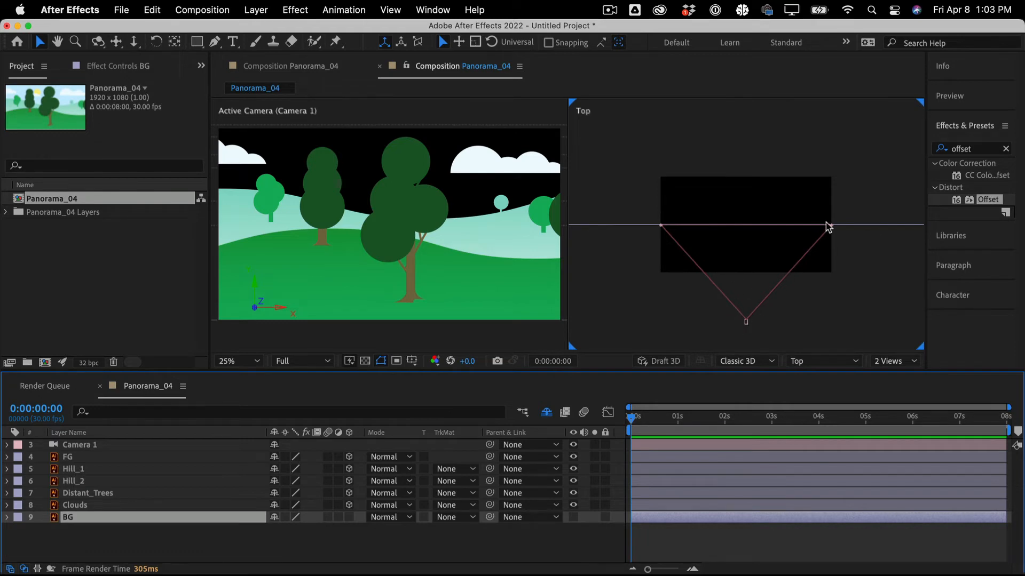
pyautogui.click(866, 214)
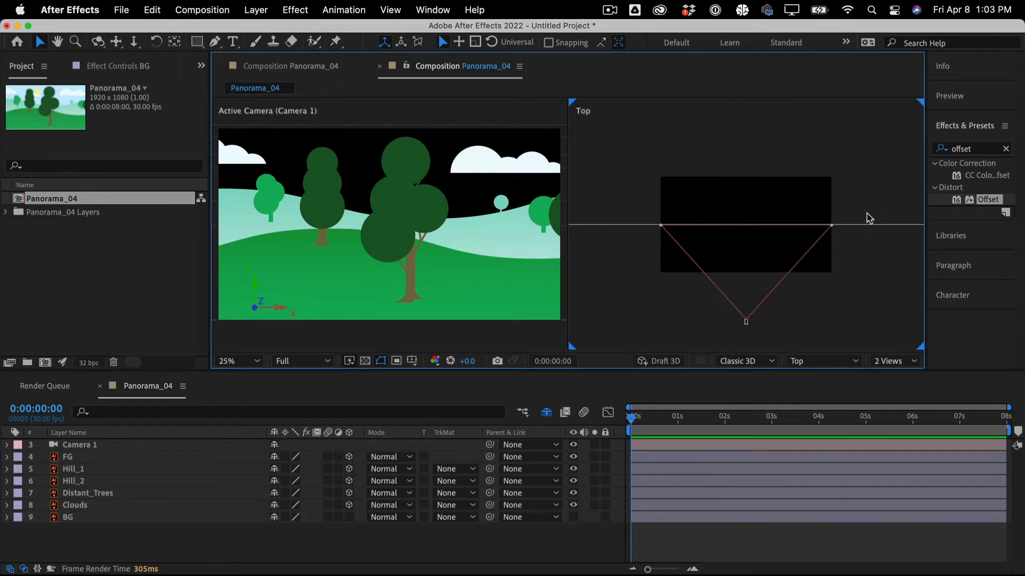
# Add a null object to the composition with no layers selected, and make it a 3D layer
pyautogui.click(868, 238)
pyautogui.click(869, 224)
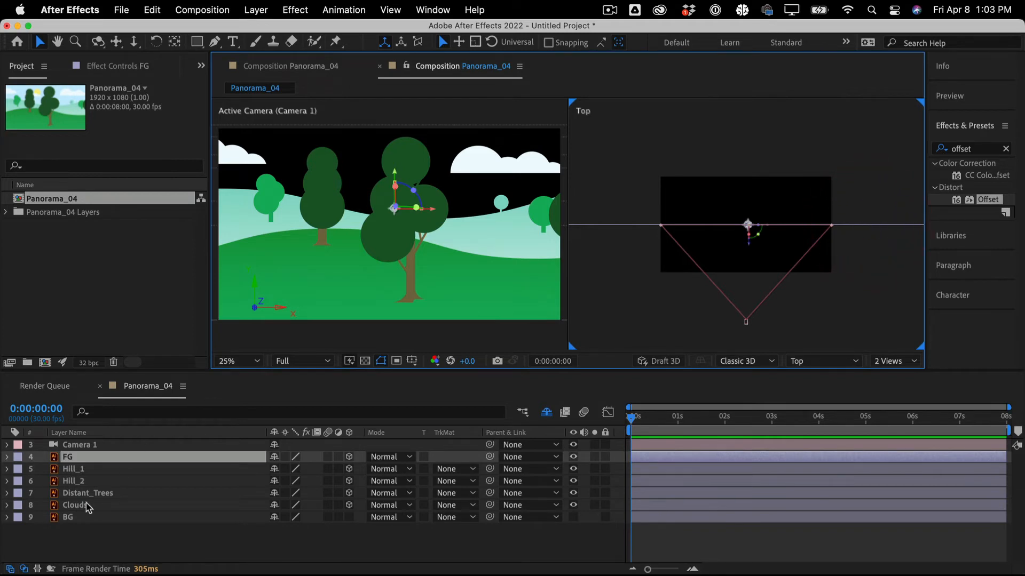
pyautogui.click(80, 536)
pyautogui.click(255, 10)
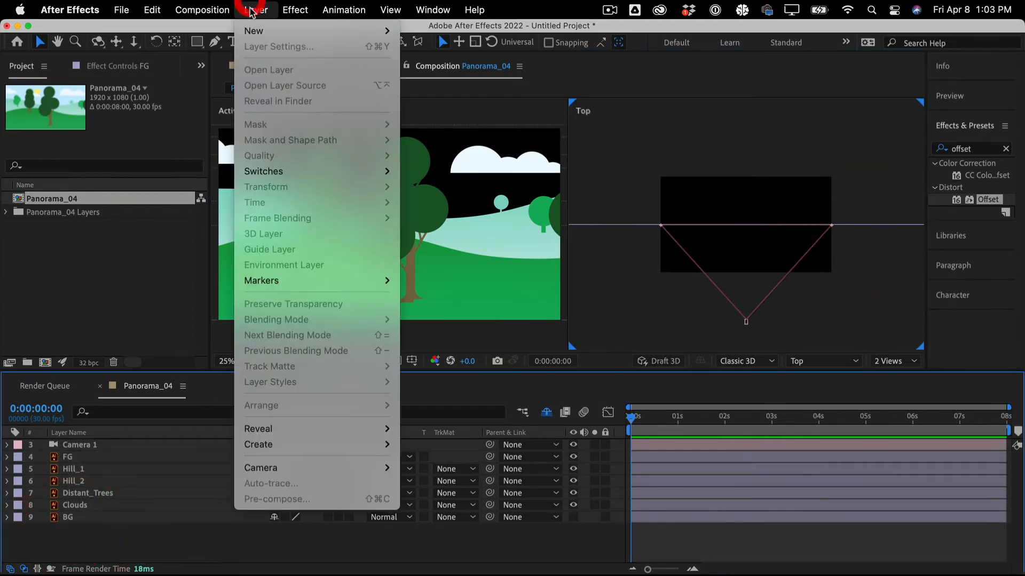
pyautogui.moveTo(257, 29)
pyautogui.click(438, 93)
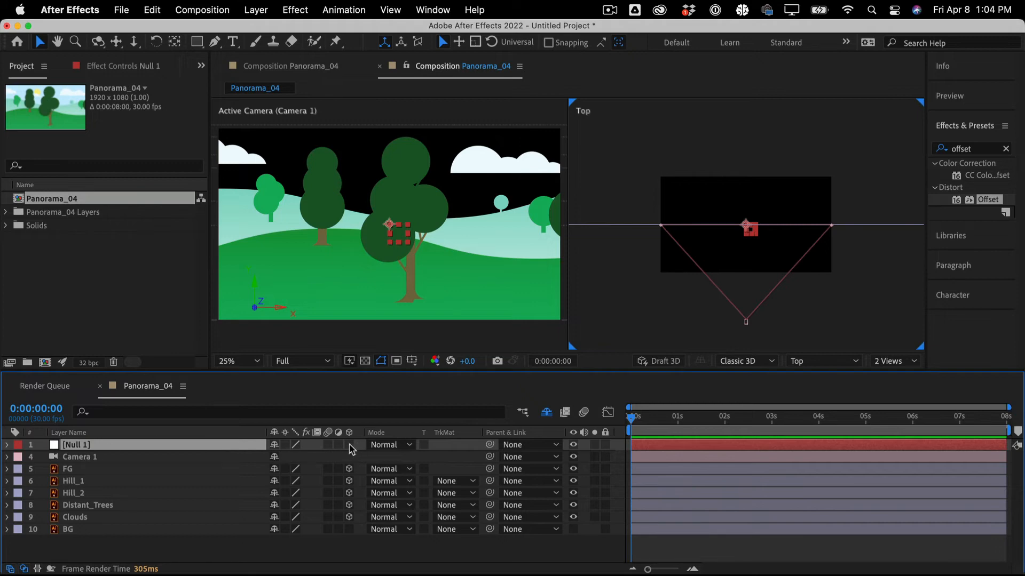
pyautogui.click(350, 446)
pyautogui.click(350, 446)
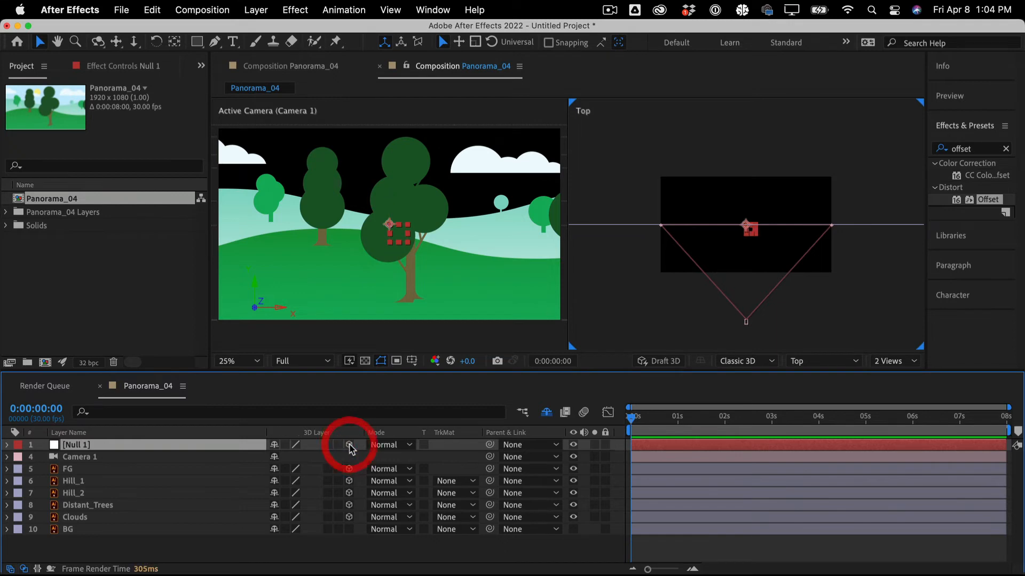
pyautogui.click(350, 446)
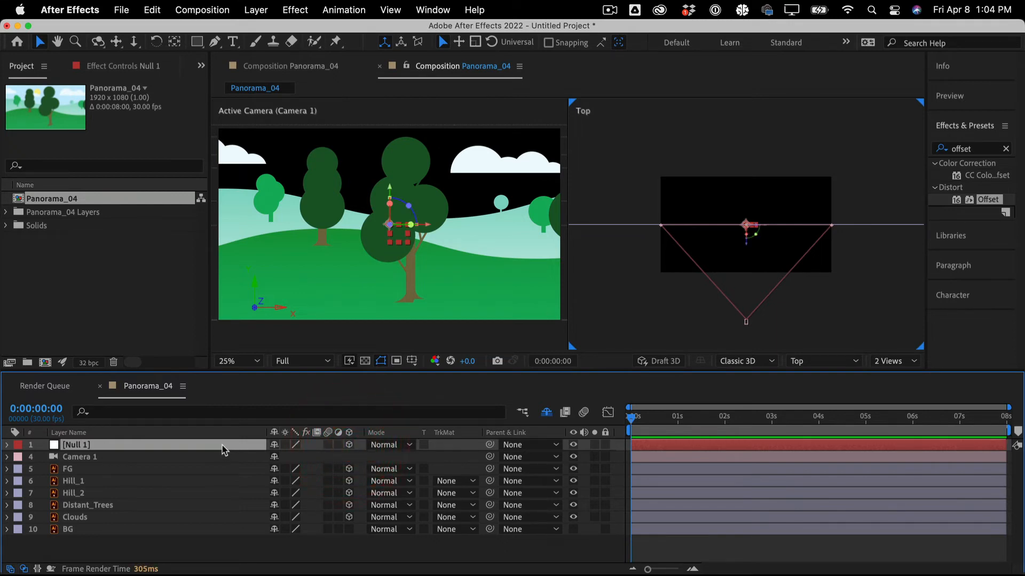
# Reveal the Position properties of Null 1 and Camera 1, and parent the null to Camera 1
pyautogui.press('p')
pyautogui.click(128, 468)
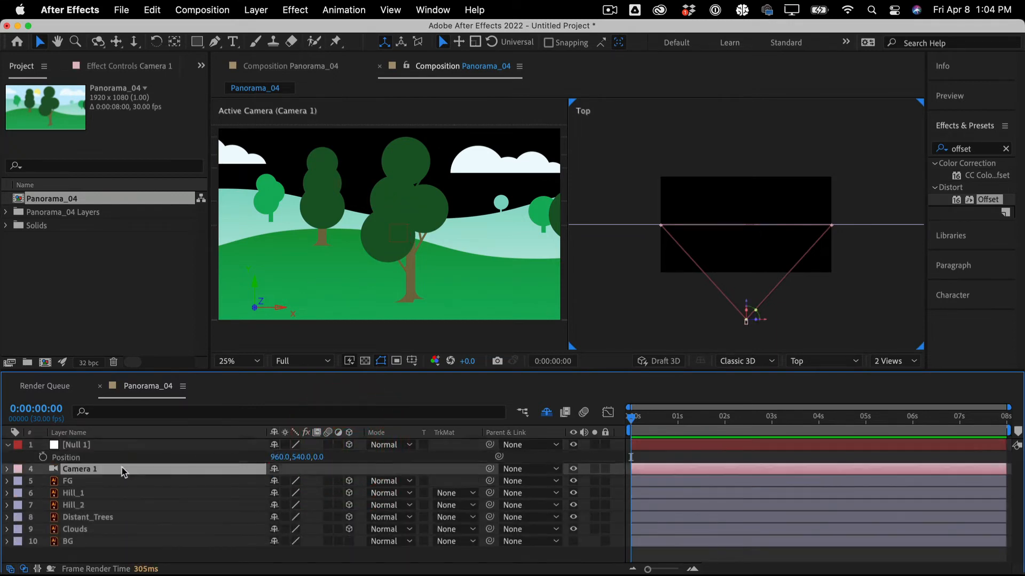
pyautogui.press('p')
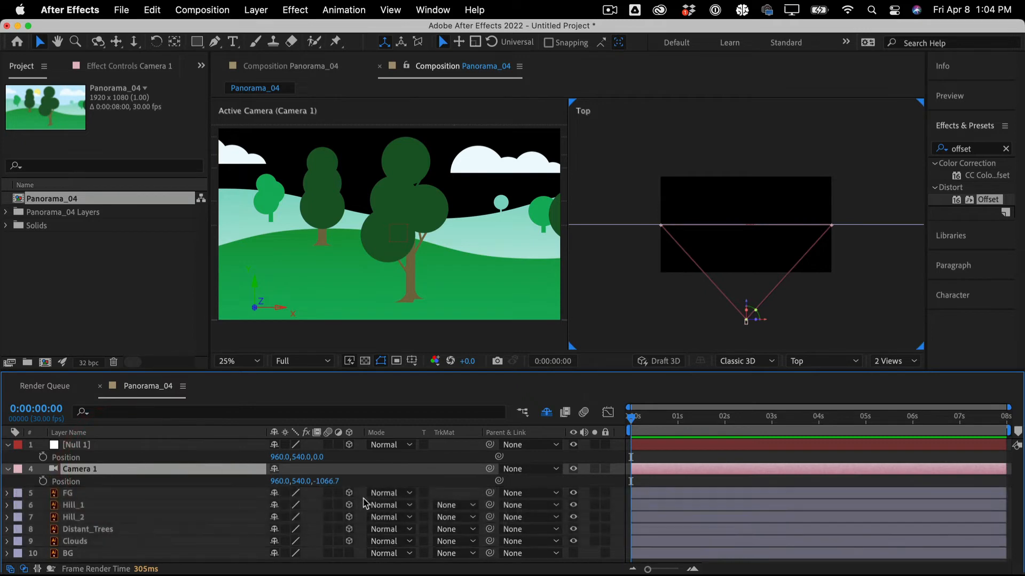
pyautogui.click(167, 447)
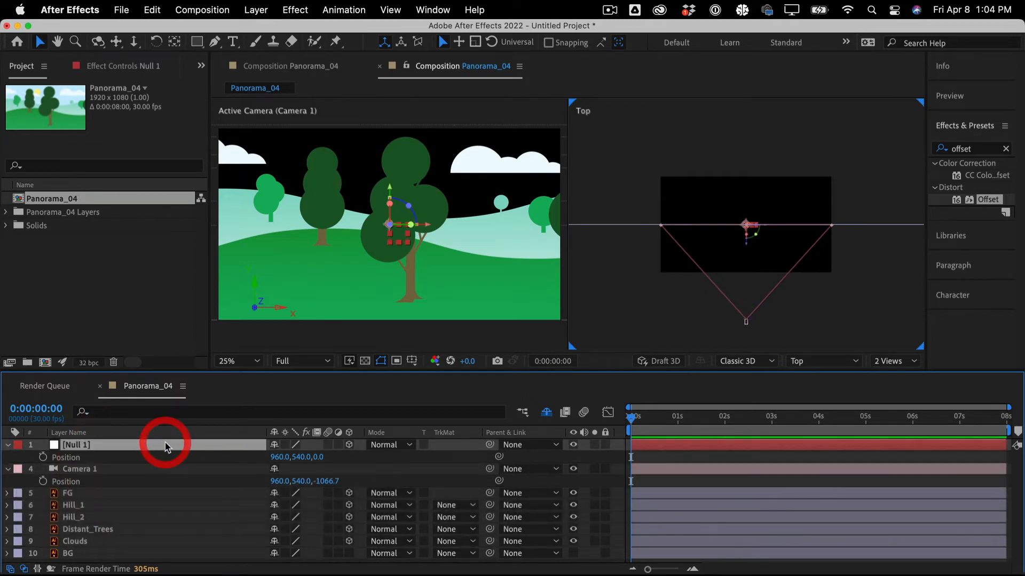
pyautogui.moveTo(489, 448); pyautogui.dragTo(193, 474)
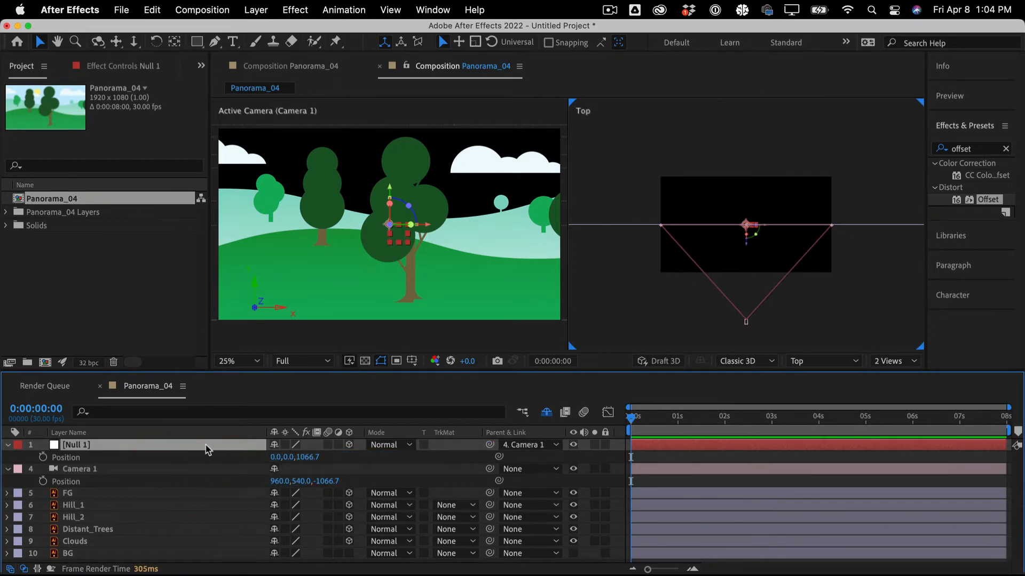
# Set Null 1's Z position to 0 and compare its placement with Camera 1 in the Top view
pyautogui.click(306, 458)
pyautogui.write('0')
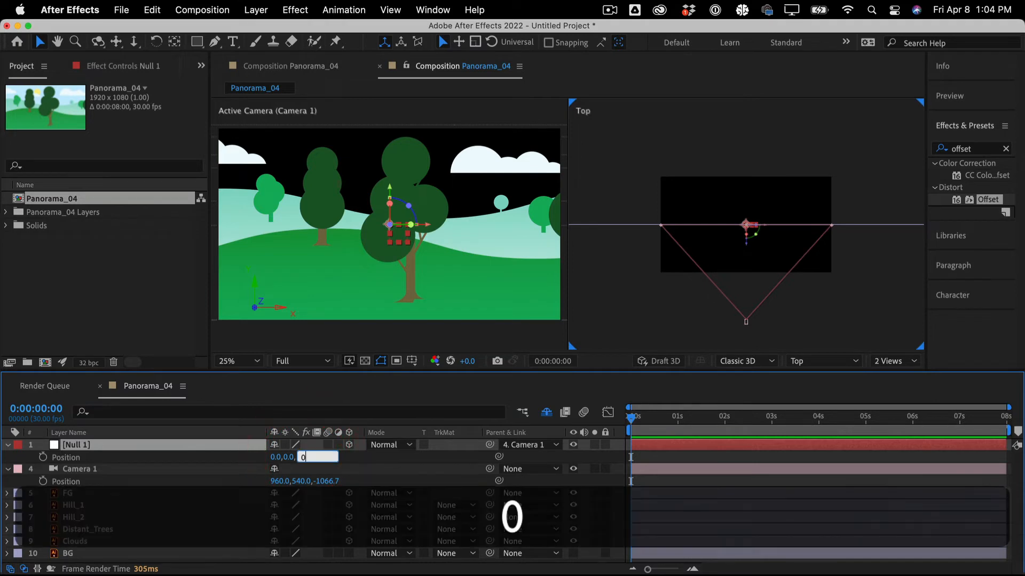
pyautogui.press('Return')
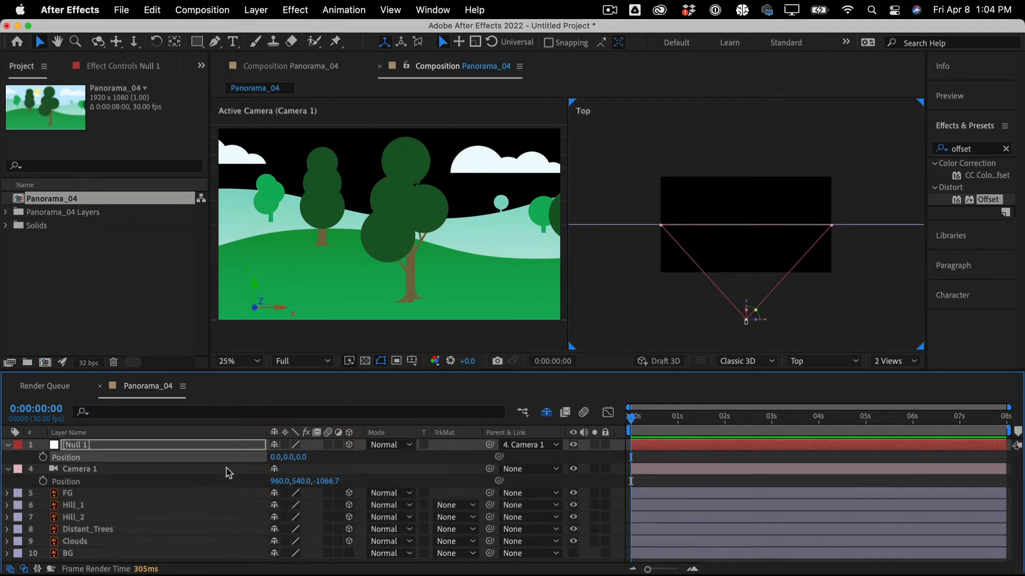
pyautogui.click(228, 469)
pyautogui.click(220, 446)
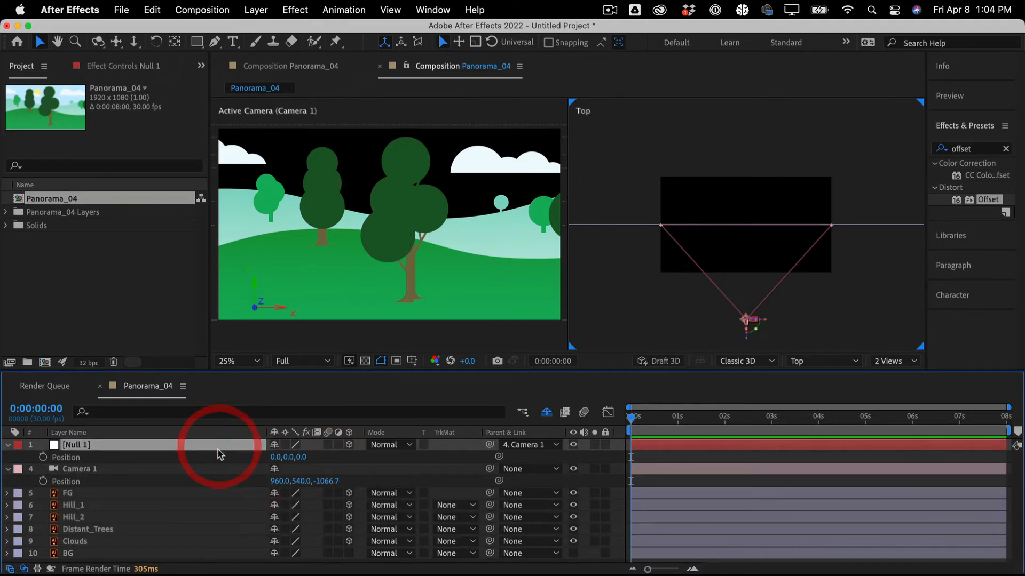
pyautogui.click(199, 470)
pyautogui.click(203, 445)
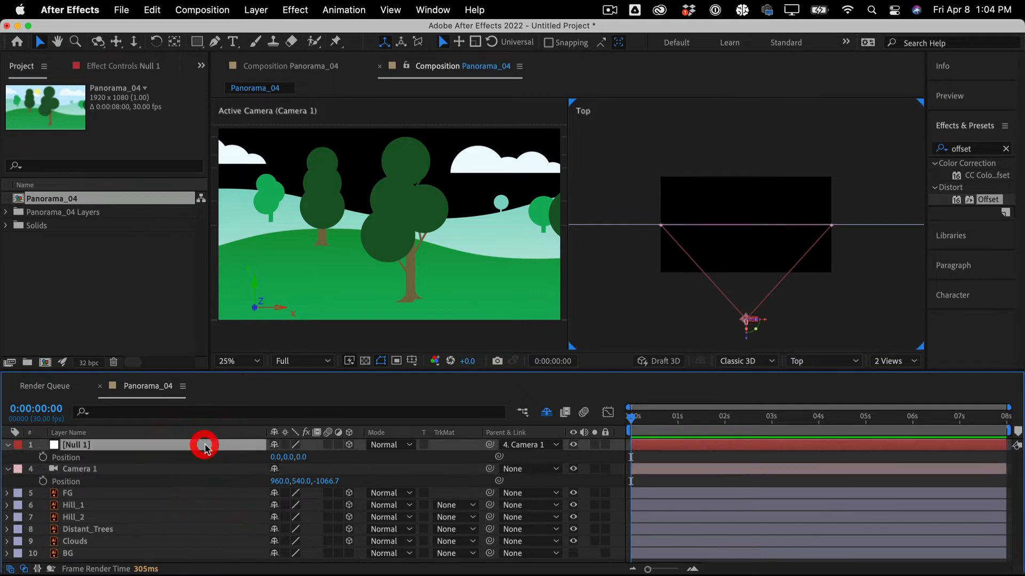
# Remove Null 1's link to Camera 1 by setting its parent to None
pyautogui.click(521, 445)
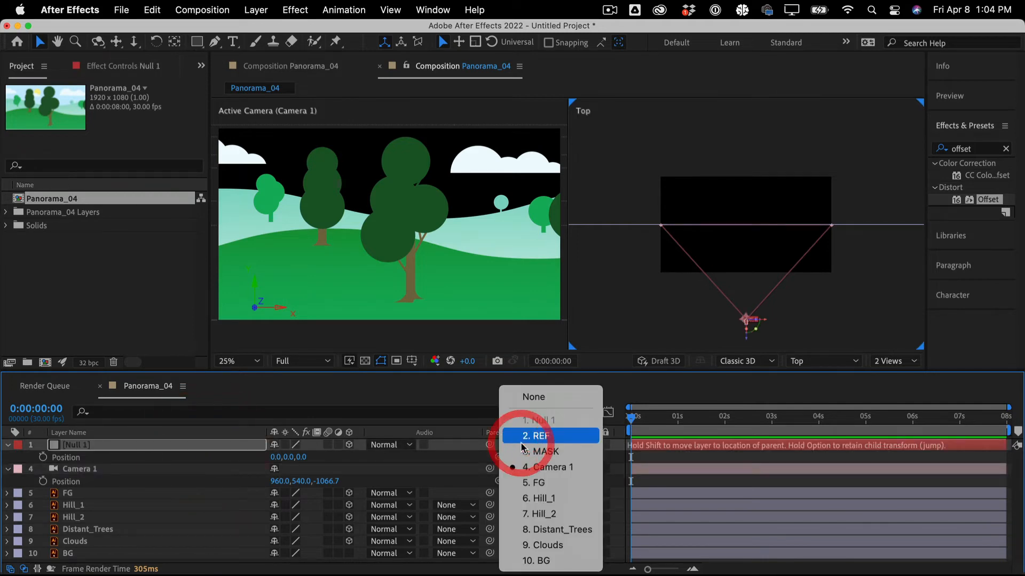
pyautogui.click(533, 397)
pyautogui.click(546, 412)
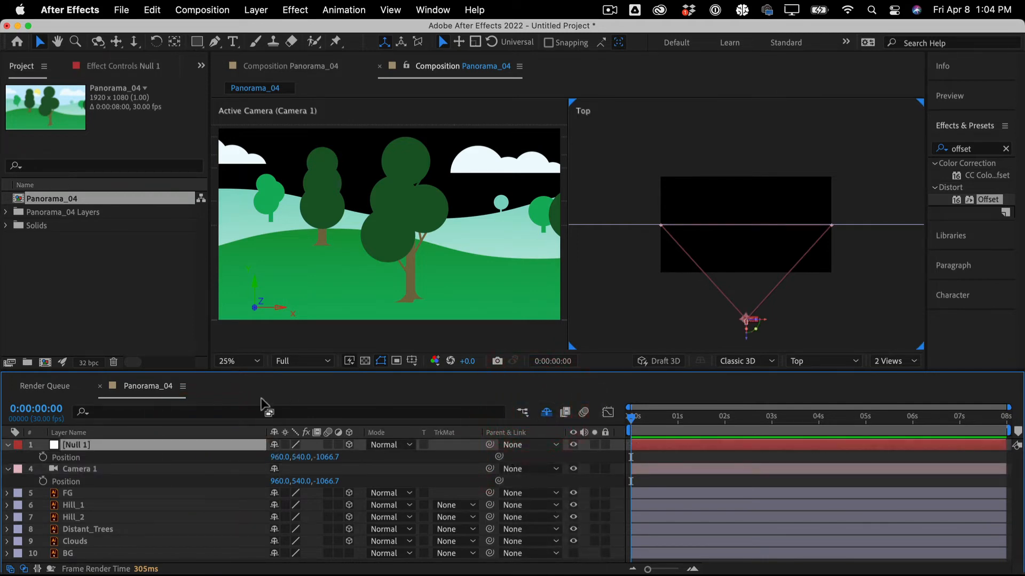
# Enlarge the timeline area, move Null 1 between Camera 1 and the FG layer, and rename the null FG
pyautogui.moveTo(206, 370); pyautogui.dragTo(161, 314)
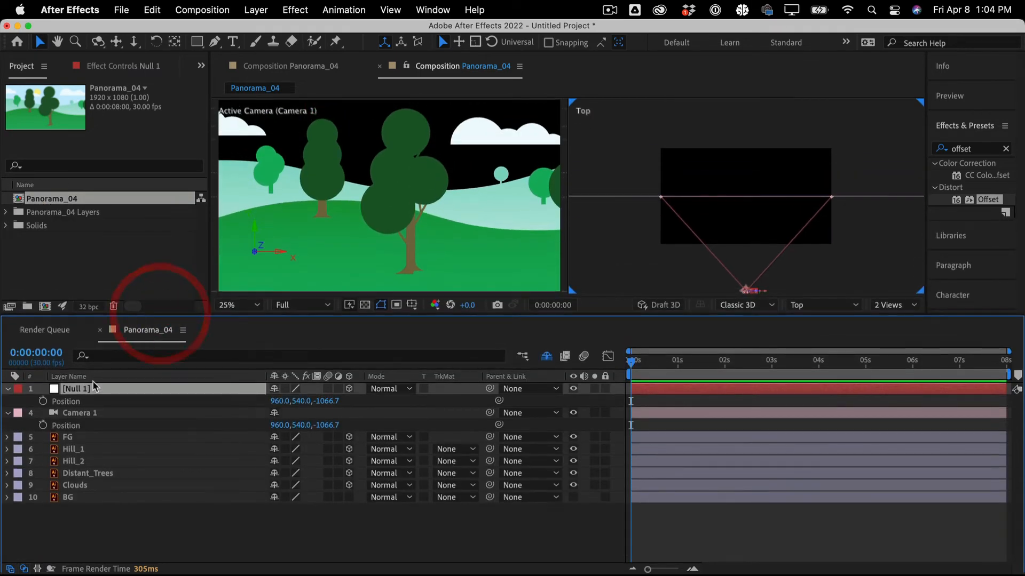
pyautogui.moveTo(87, 389); pyautogui.dragTo(89, 427)
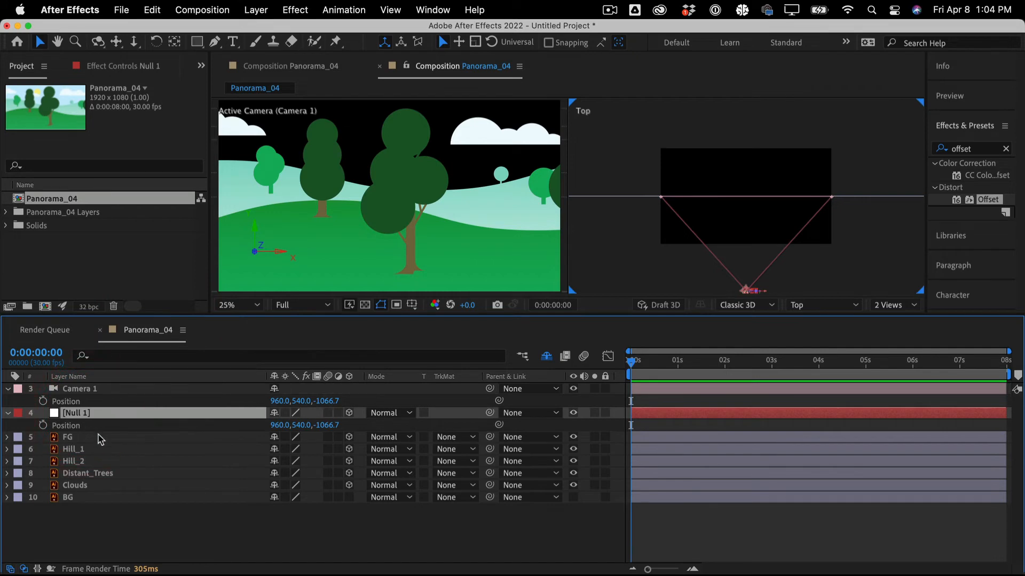
pyautogui.press('Return')
pyautogui.write('FG')
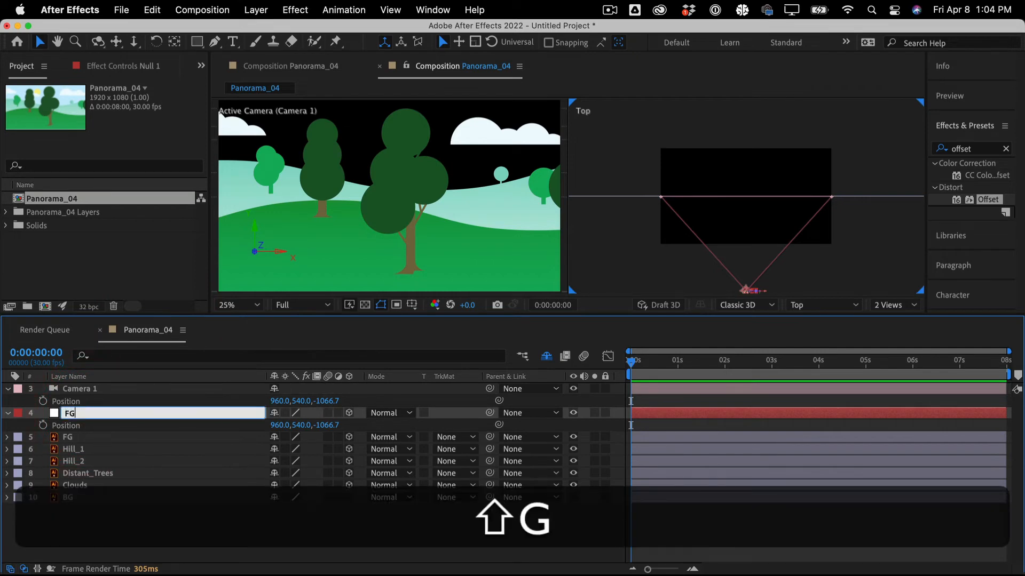
pyautogui.press('Return')
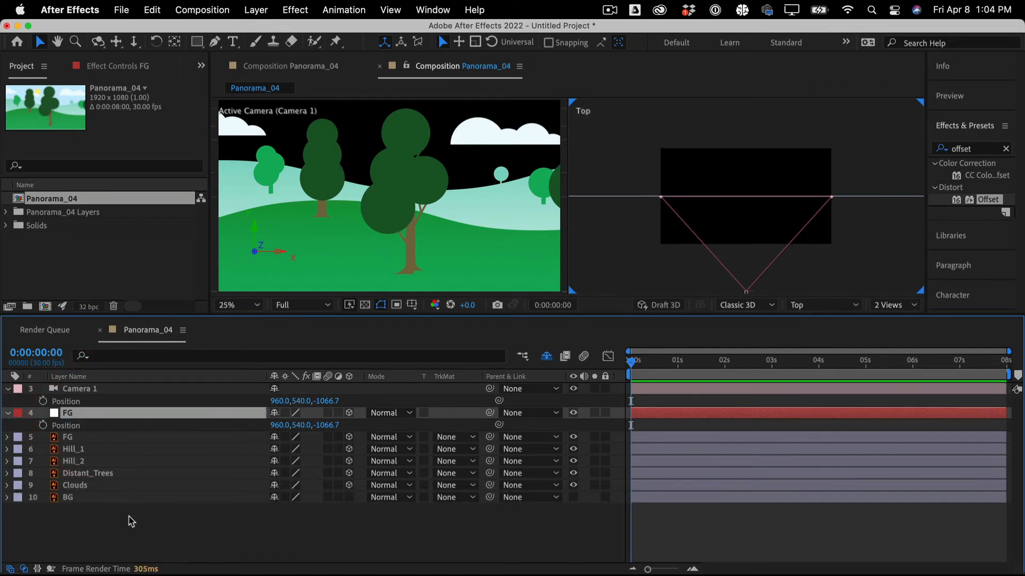
# Duplicate the FG null and place the copy between the FG artwork layer and Hill_1
pyautogui.click(128, 520)
pyautogui.click(114, 419)
pyautogui.press('super+d')
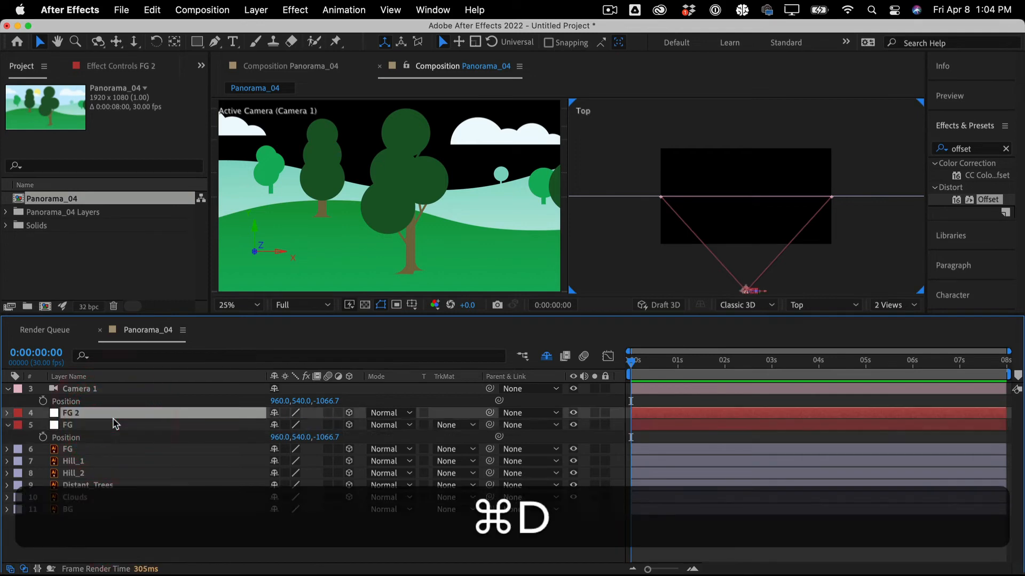
pyautogui.moveTo(115, 423); pyautogui.dragTo(115, 460)
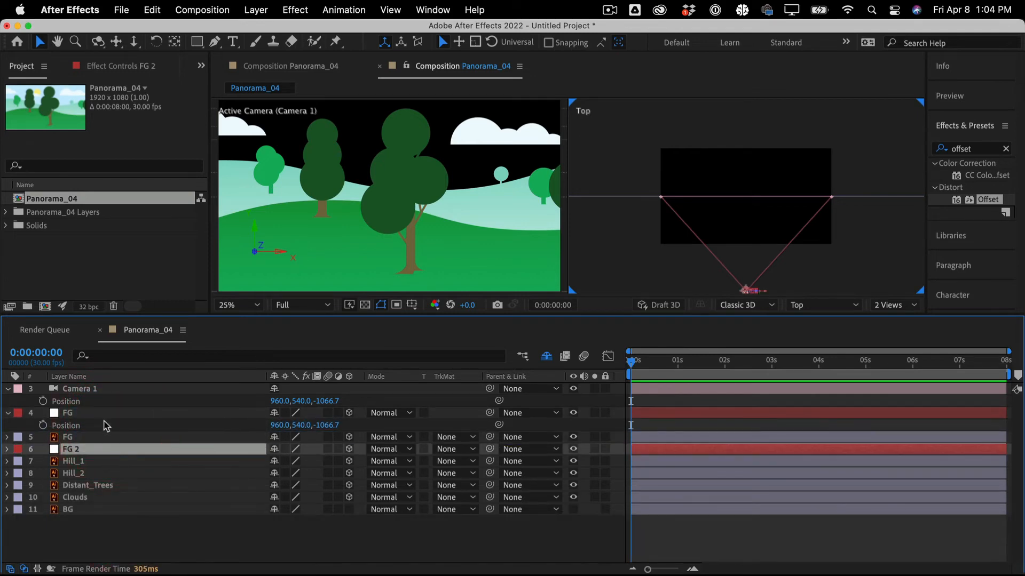
# Delete the original FG null and reveal the Position of the FG artwork layer
pyautogui.click(107, 425)
pyautogui.press('BackSpace')
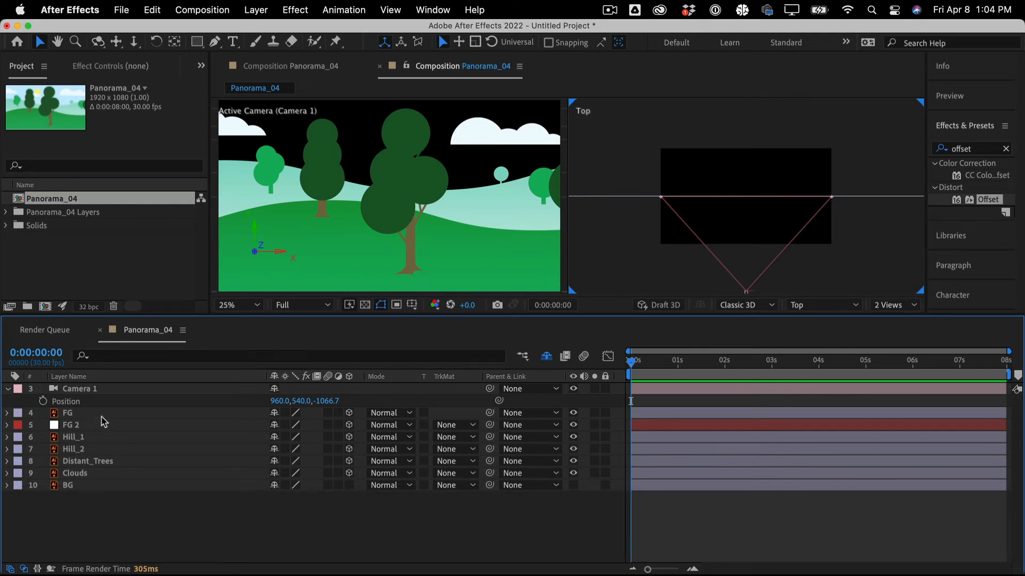
pyautogui.click(100, 414)
pyautogui.press('p')
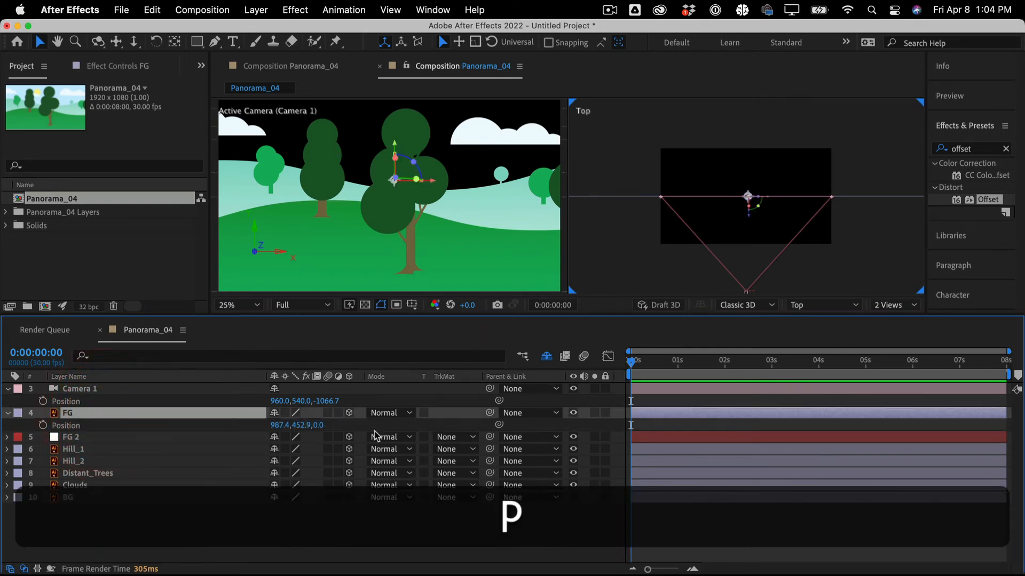
pyautogui.click(135, 504)
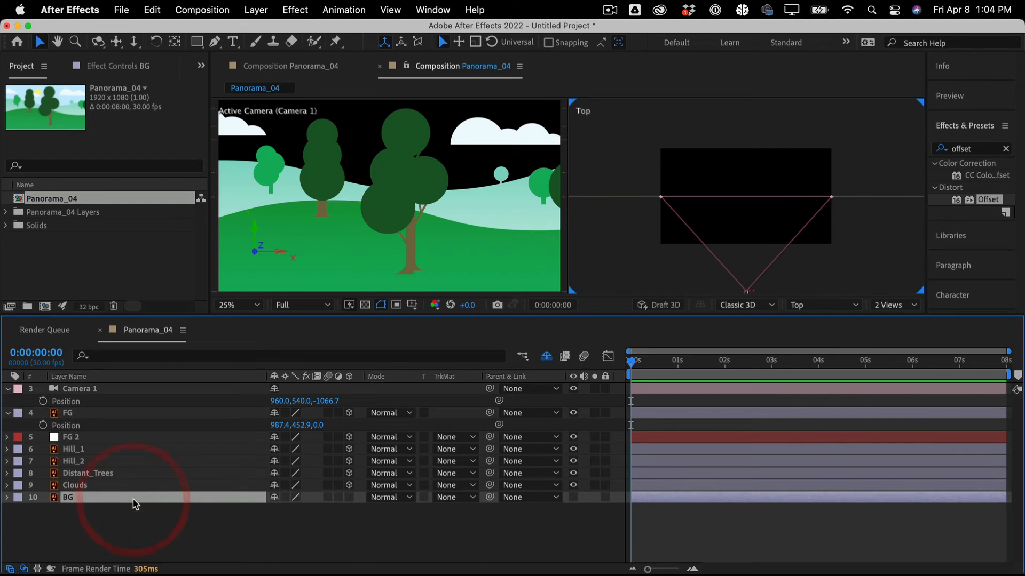
# Rename the FG 2 null as Hill_1
pyautogui.click(99, 441)
pyautogui.press('Return')
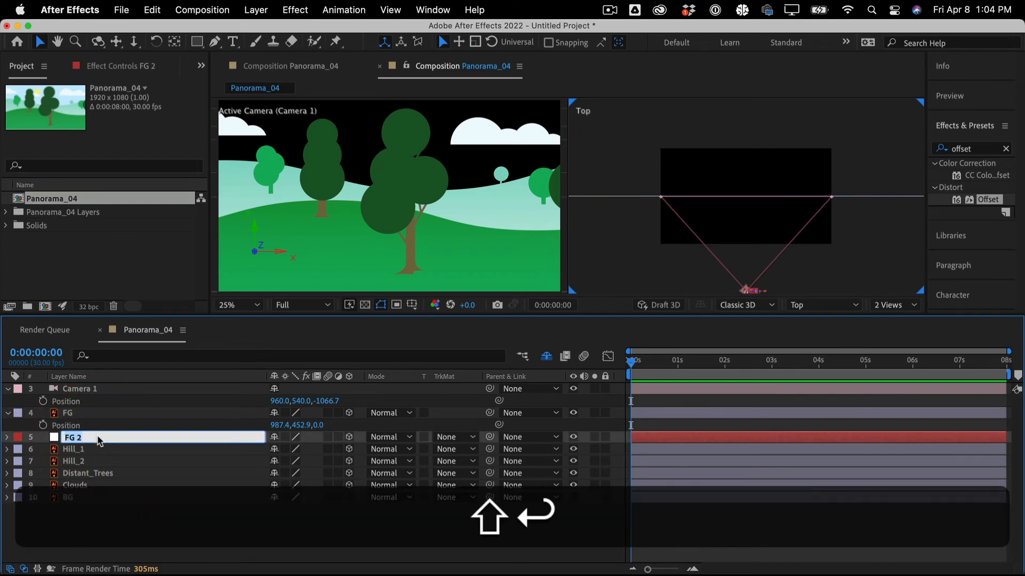
pyautogui.write('Hu')
pyautogui.press('BackSpace')
pyautogui.write('i')
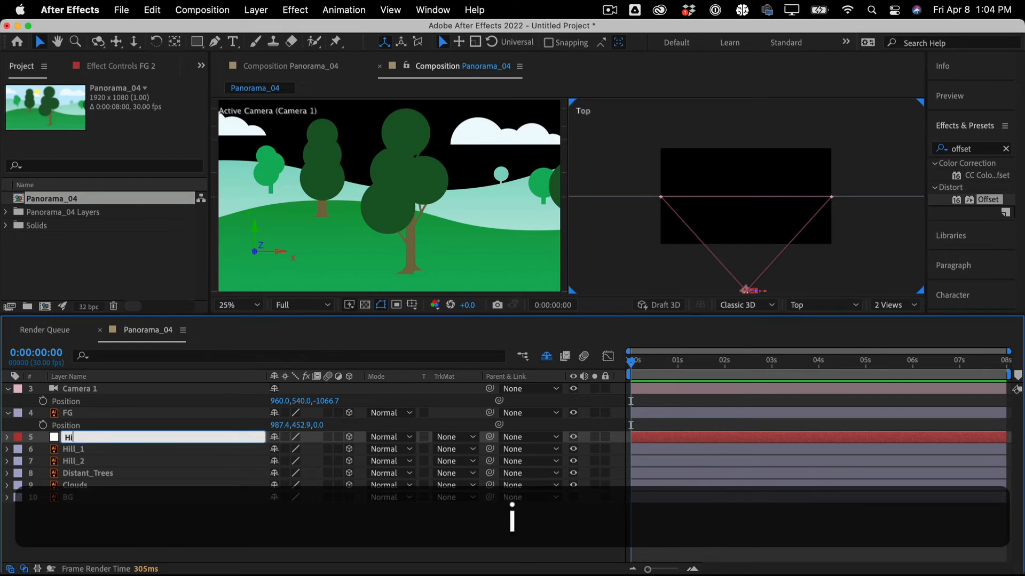
pyautogui.write('ll_')
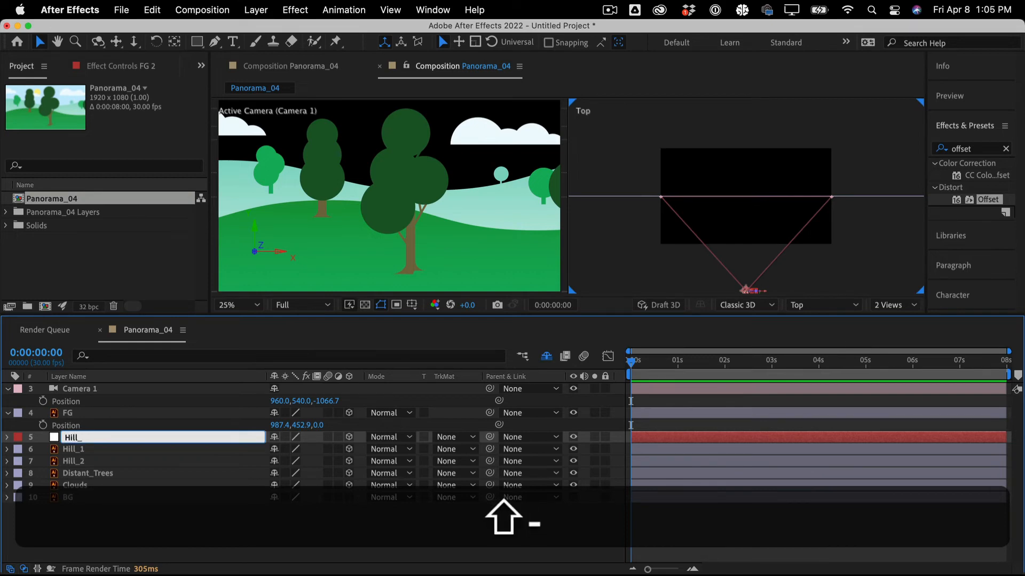
pyautogui.write('1')
pyautogui.press('Return')
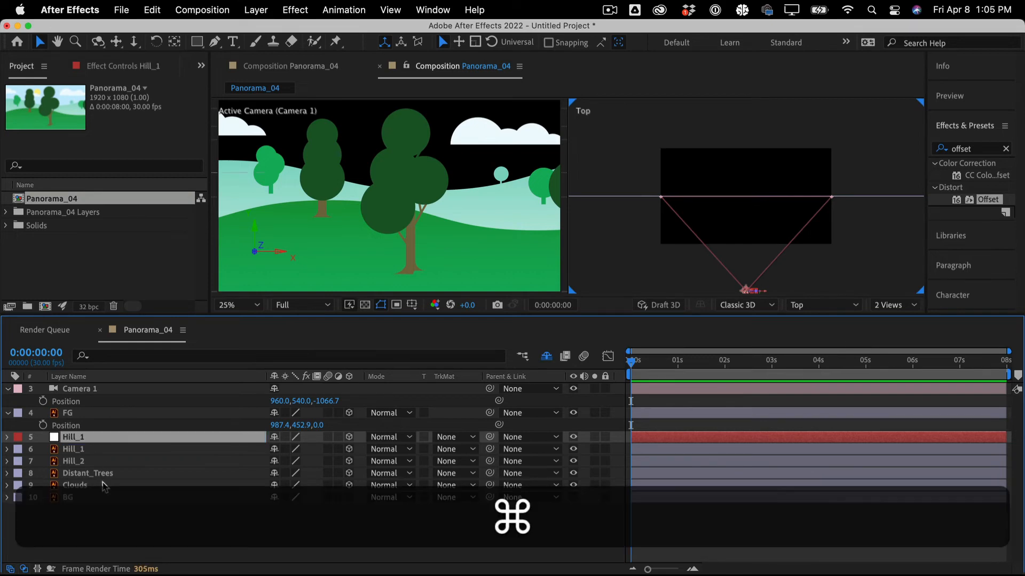
# Duplicate the Hill_1 null, place the copy directly above the Hill_2 artwork layer, and rename it Hill_2
pyautogui.press('super+d')
pyautogui.moveTo(117, 450); pyautogui.dragTo(116, 468)
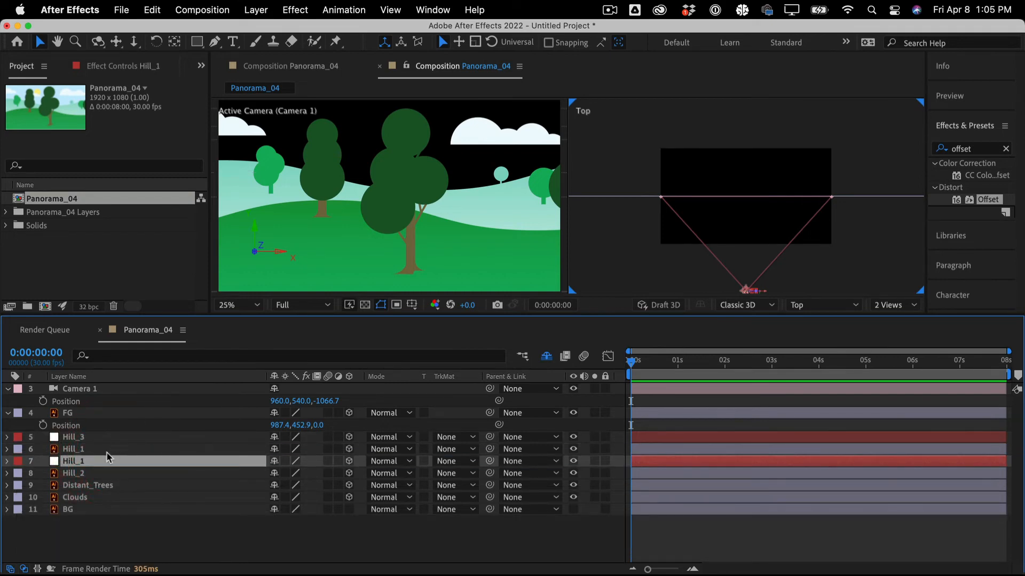
pyautogui.moveTo(104, 458)
pyautogui.mouseDown()
pyautogui.moveTo(104, 445)
pyautogui.moveTo(103, 469)
pyautogui.mouseUp()
pyautogui.press('Return')
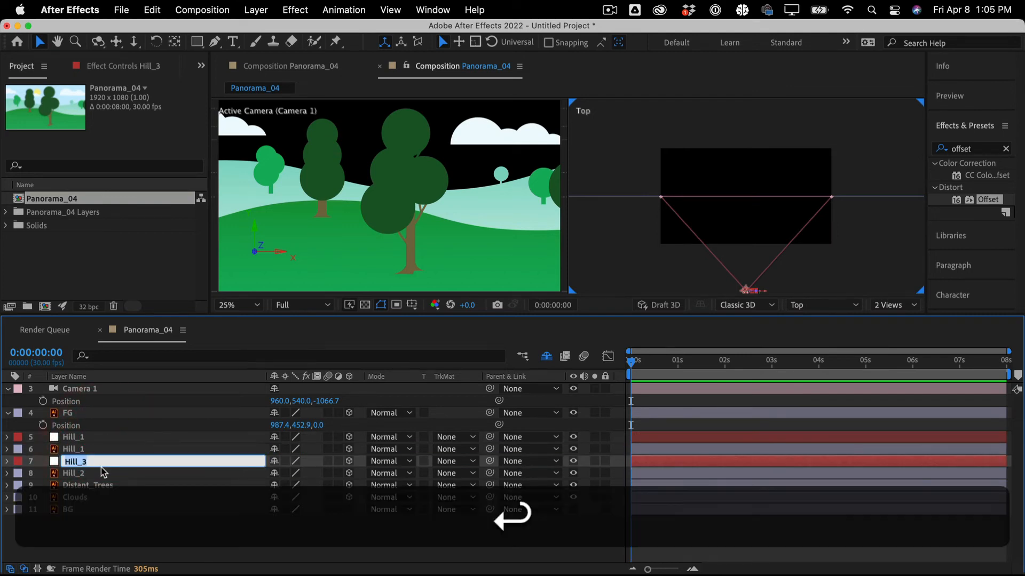
pyautogui.click(89, 461)
pyautogui.press('BackSpace')
pyautogui.write('2')
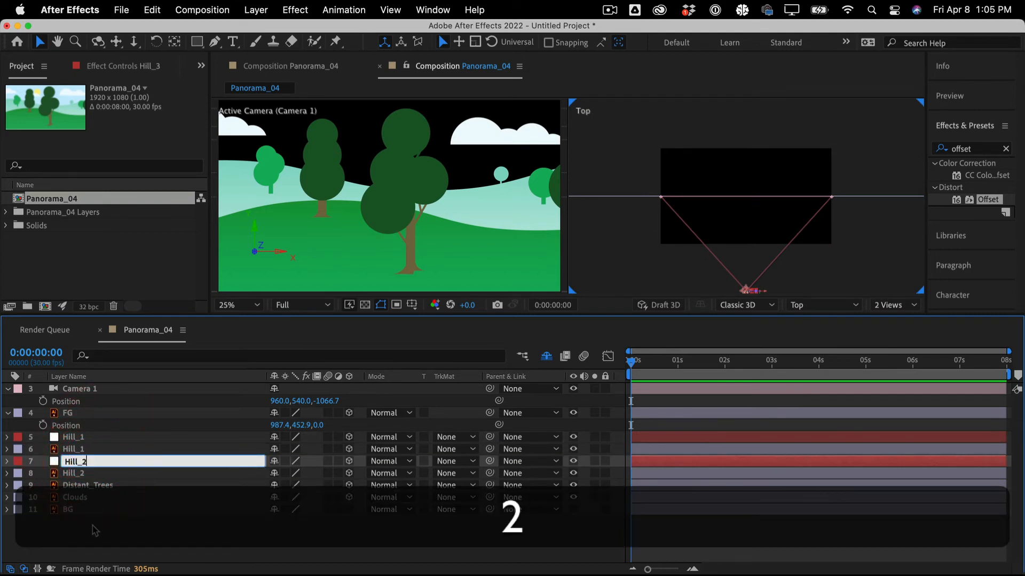
pyautogui.click(94, 526)
# Duplicate the Hill_2 null, place the copy directly above the Distant_Trees artwork layer, and rename it Distant_Trees
pyautogui.click(104, 461)
pyautogui.press('cmd+d')
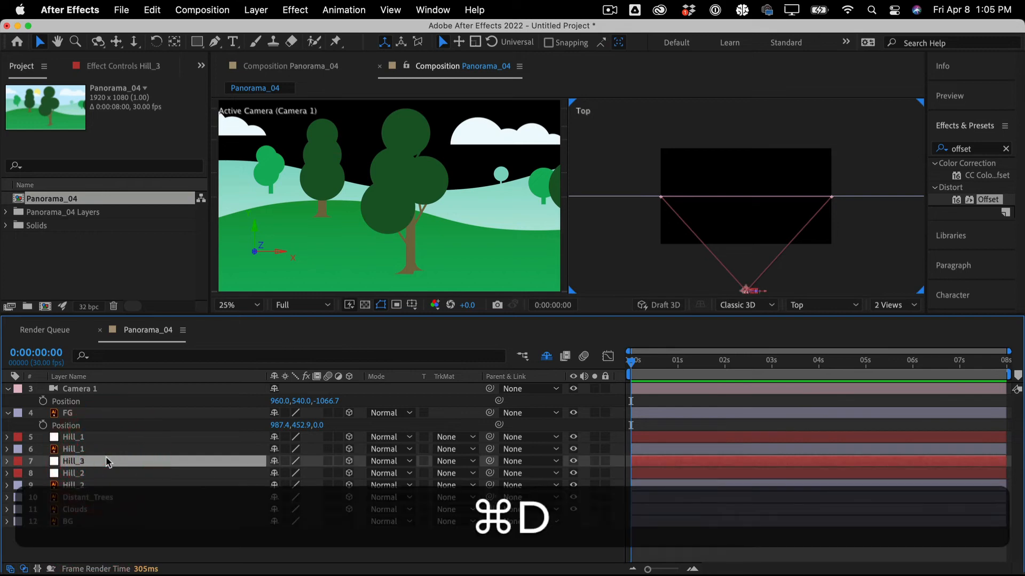
pyautogui.moveTo(104, 460); pyautogui.dragTo(105, 488)
pyautogui.press('Return')
pyautogui.write('D')
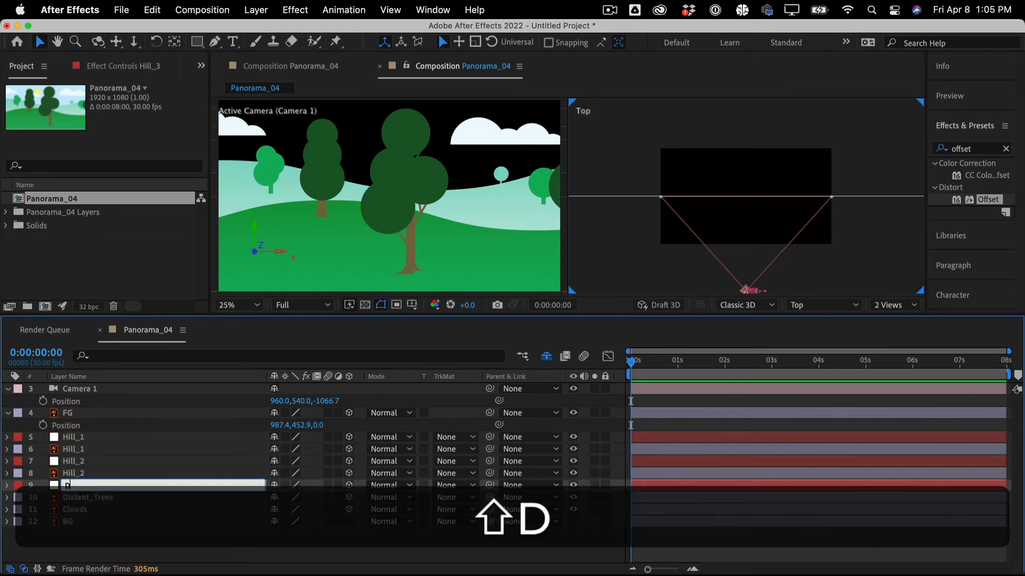
pyautogui.write('istant')
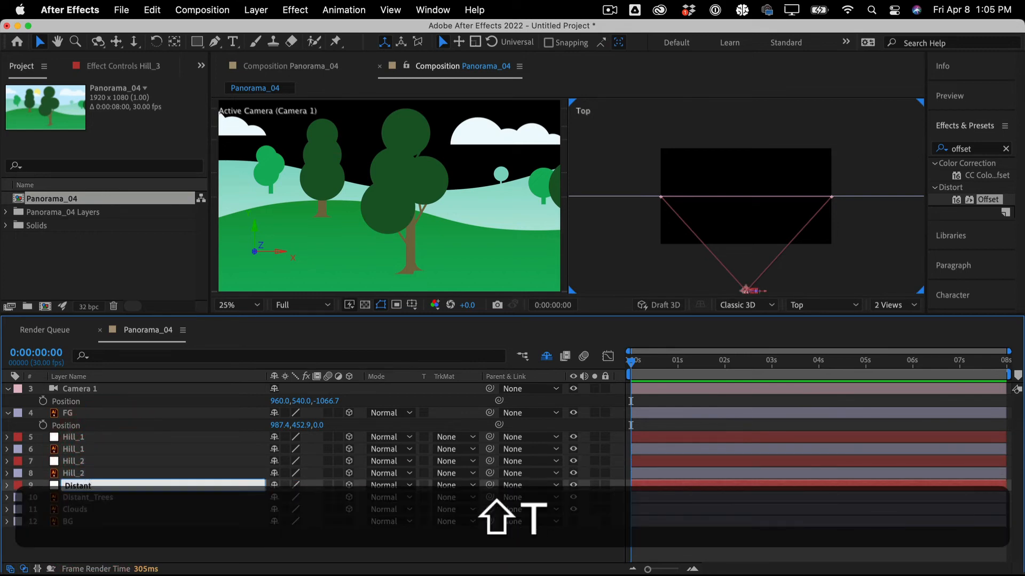
pyautogui.write('_Trees')
pyautogui.press('Return')
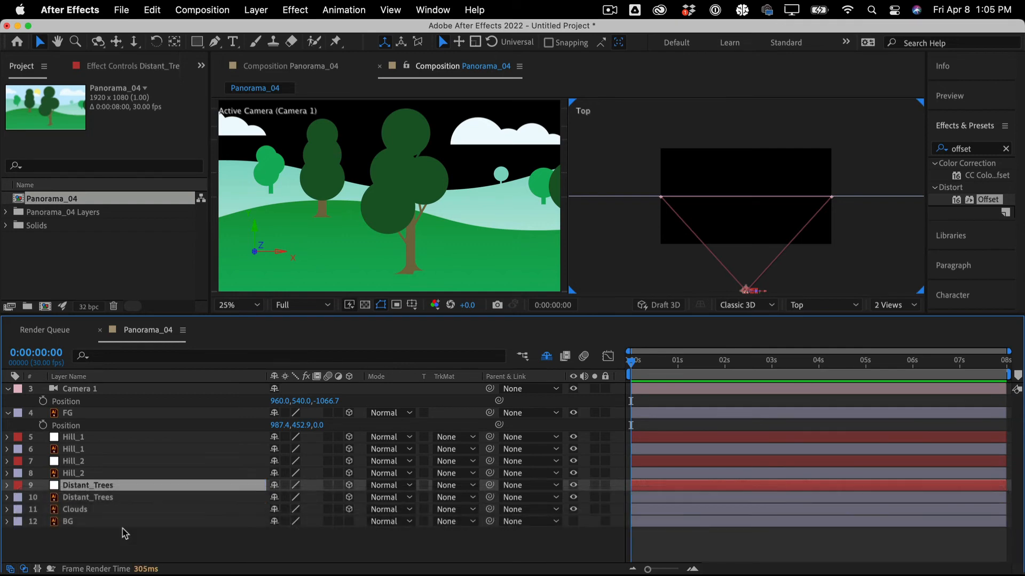
# Duplicate the Distant_Trees null, place the copy directly above the Clouds artwork layer, and rename it Clouds
pyautogui.click(124, 531)
pyautogui.click(131, 487)
pyautogui.press('super+d')
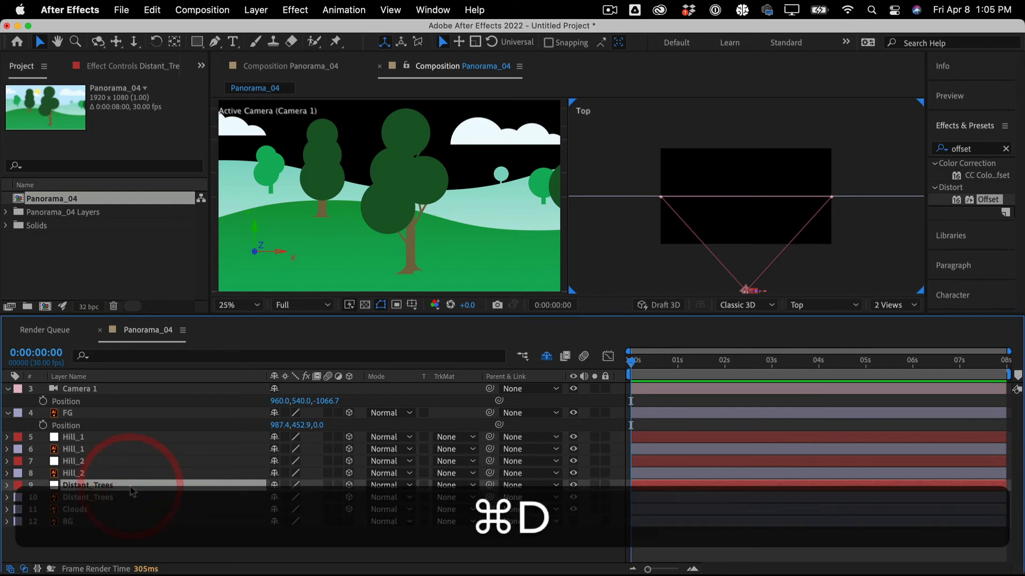
pyautogui.moveTo(131, 488); pyautogui.dragTo(131, 520)
pyautogui.press('Return')
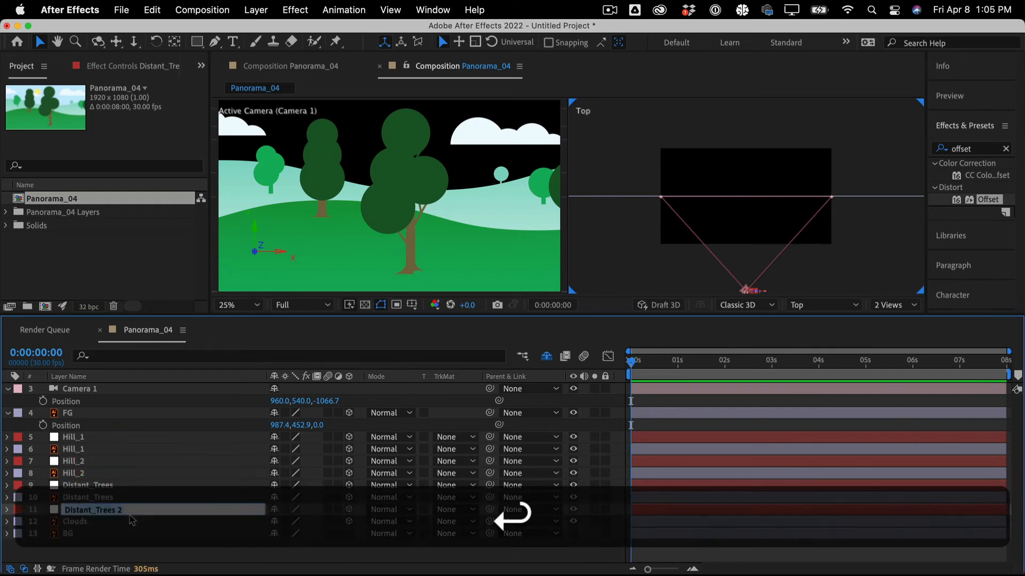
pyautogui.write('Clouds')
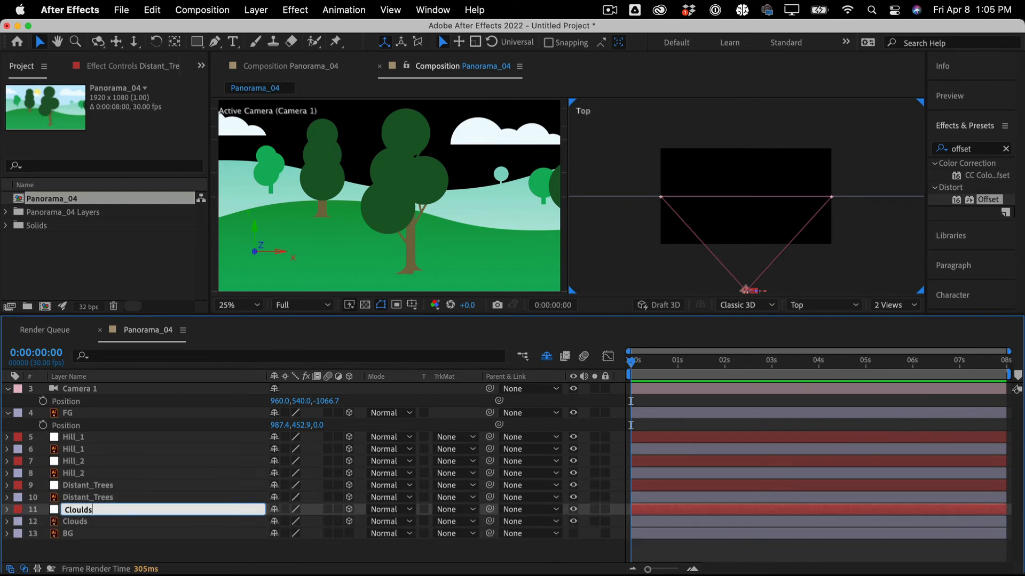
pyautogui.press('BackSpace')
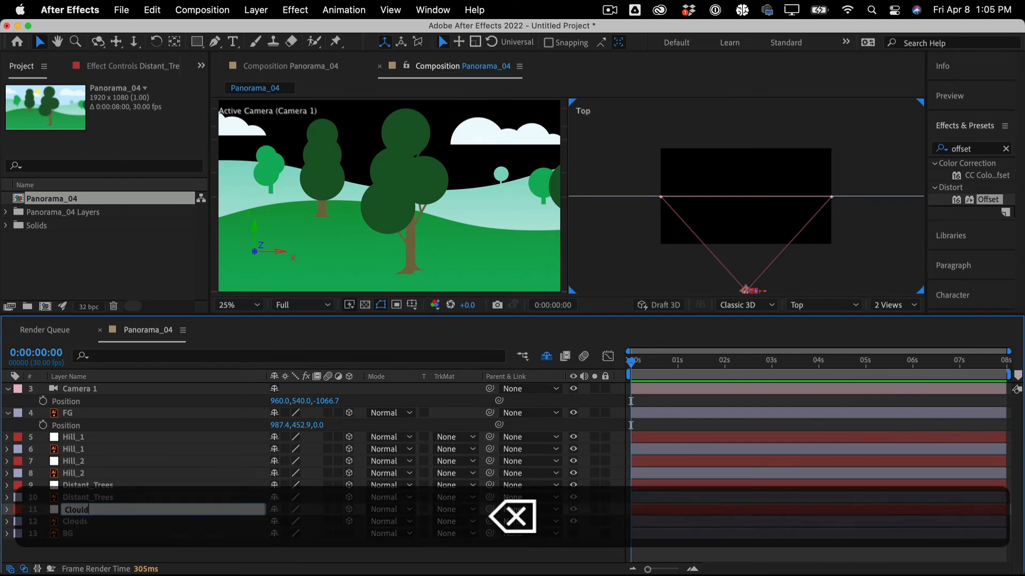
pyautogui.write('ds')
pyautogui.press('Return')
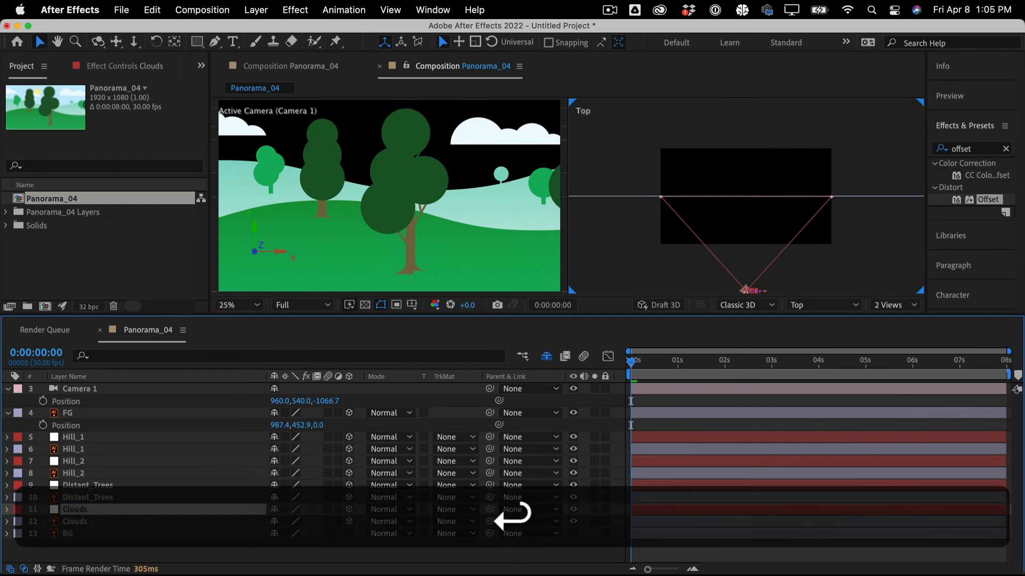
pyautogui.click(101, 391)
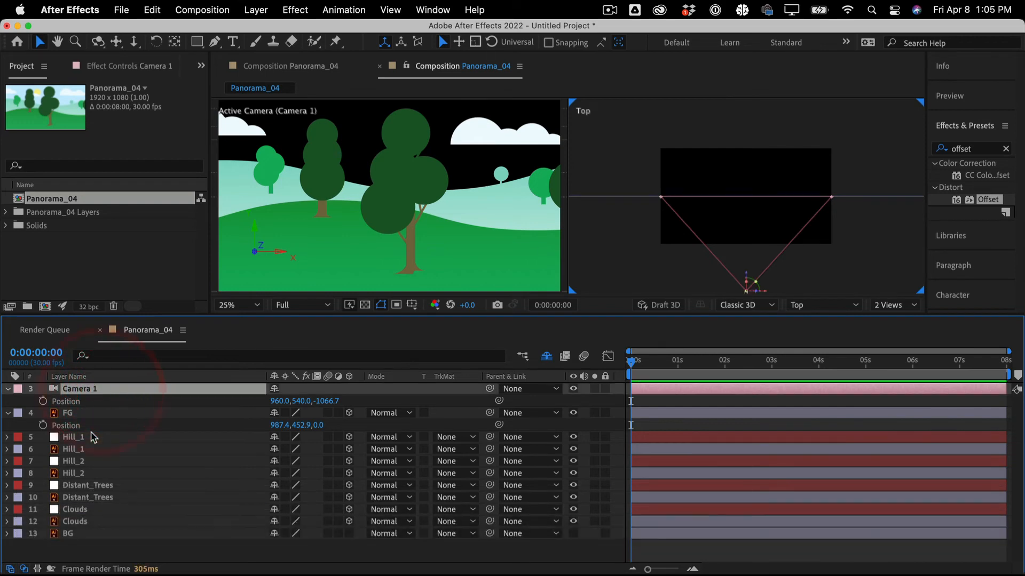
pyautogui.click(94, 439)
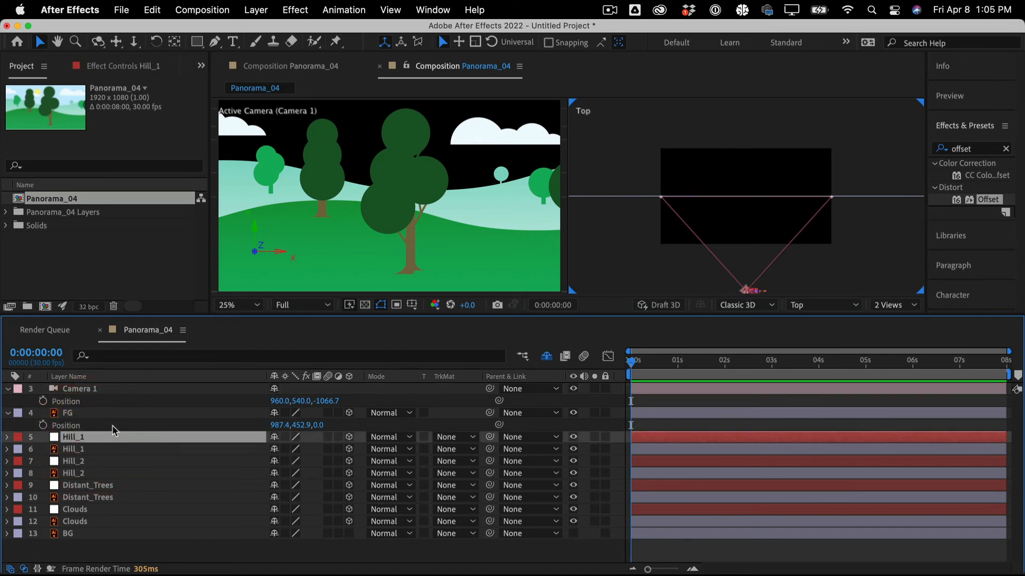
pyautogui.click(94, 511)
# Parent the Hill_1, Hill_2, Distant_Trees and Clouds artwork layers to their nulls of the same name
pyautogui.click(99, 450)
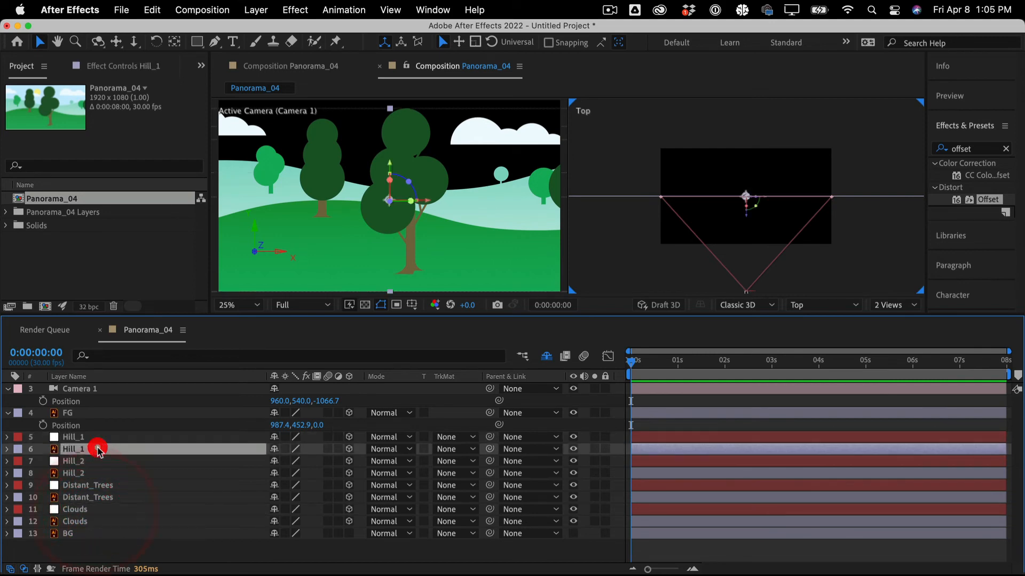
pyautogui.moveTo(487, 450); pyautogui.dragTo(170, 435)
pyautogui.click(130, 473)
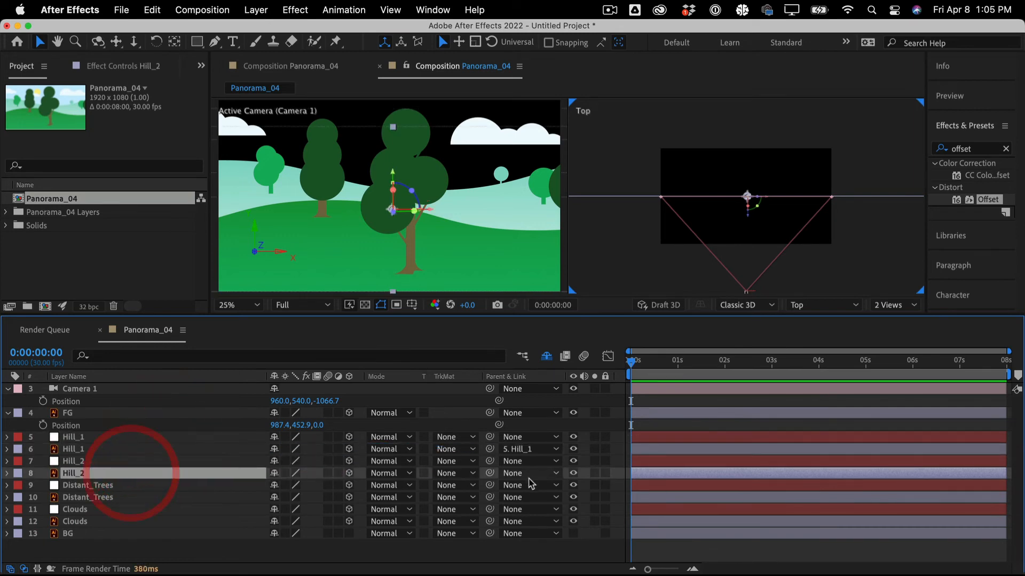
pyautogui.moveTo(489, 473); pyautogui.dragTo(161, 461)
pyautogui.click(124, 498)
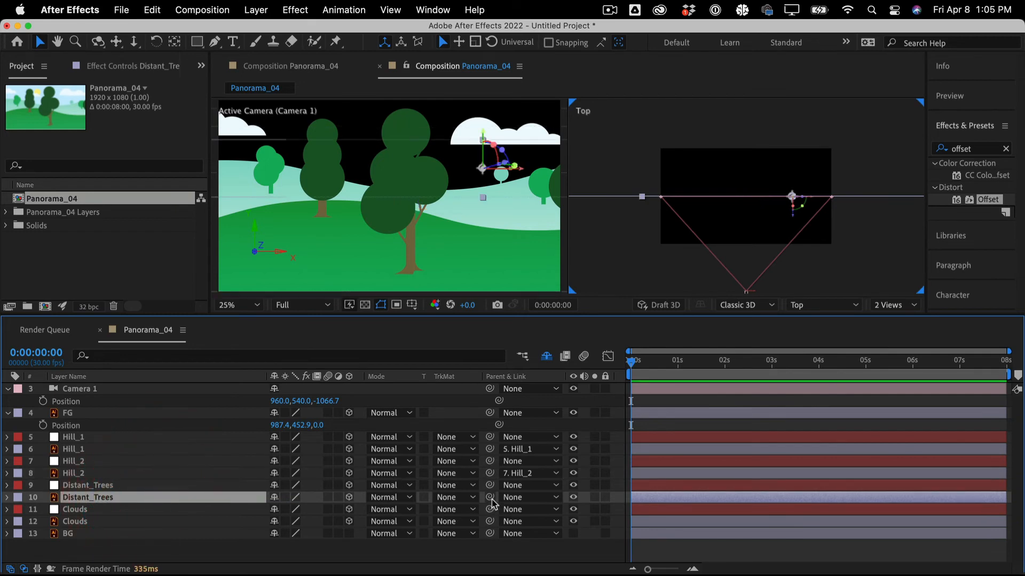
pyautogui.moveTo(489, 498); pyautogui.dragTo(144, 486)
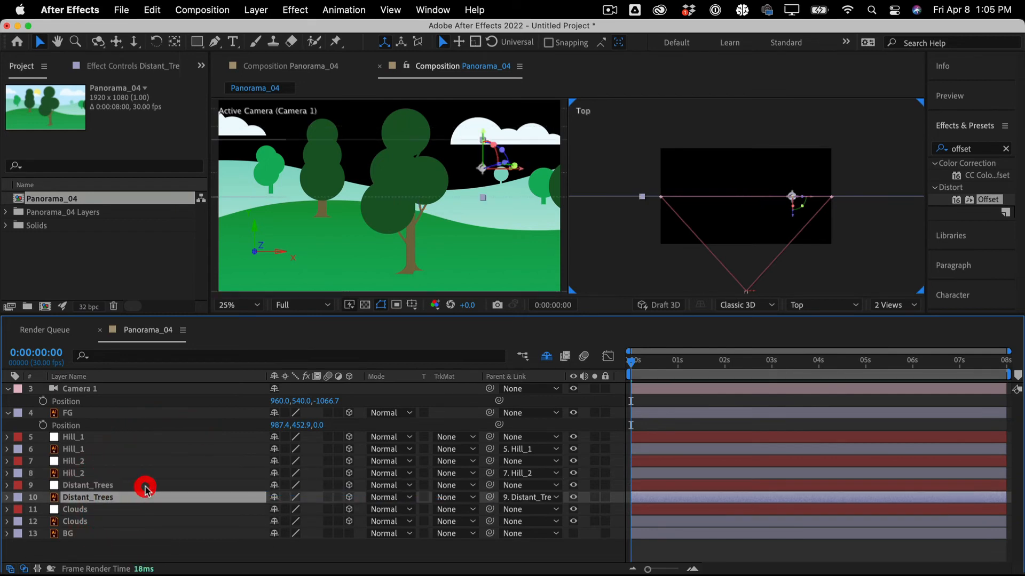
pyautogui.click(126, 521)
pyautogui.moveTo(490, 522); pyautogui.dragTo(151, 511)
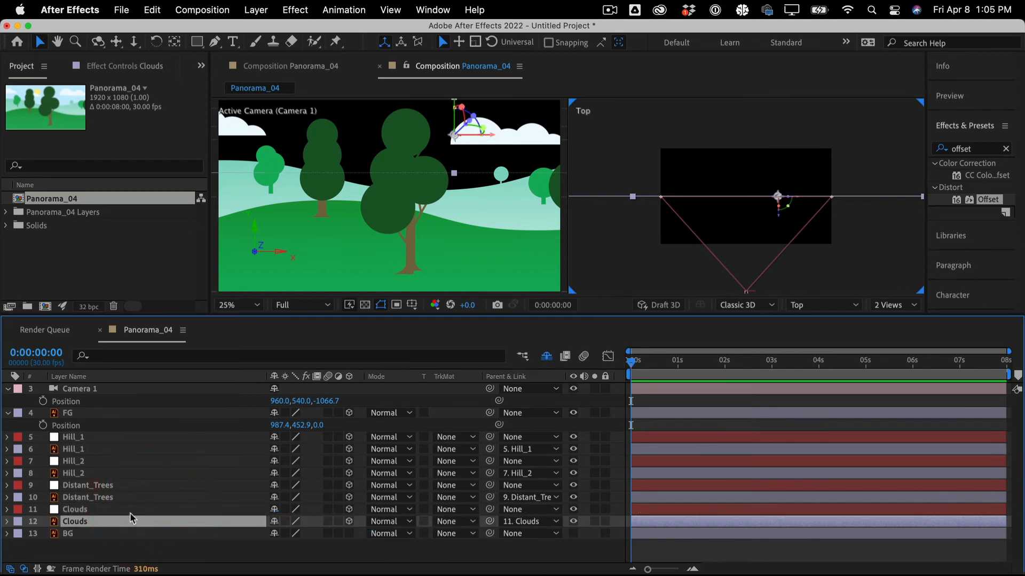
# Scale the Clouds null uniformly to 499% to push the cloud artwork away from the camera
pyautogui.click(131, 510)
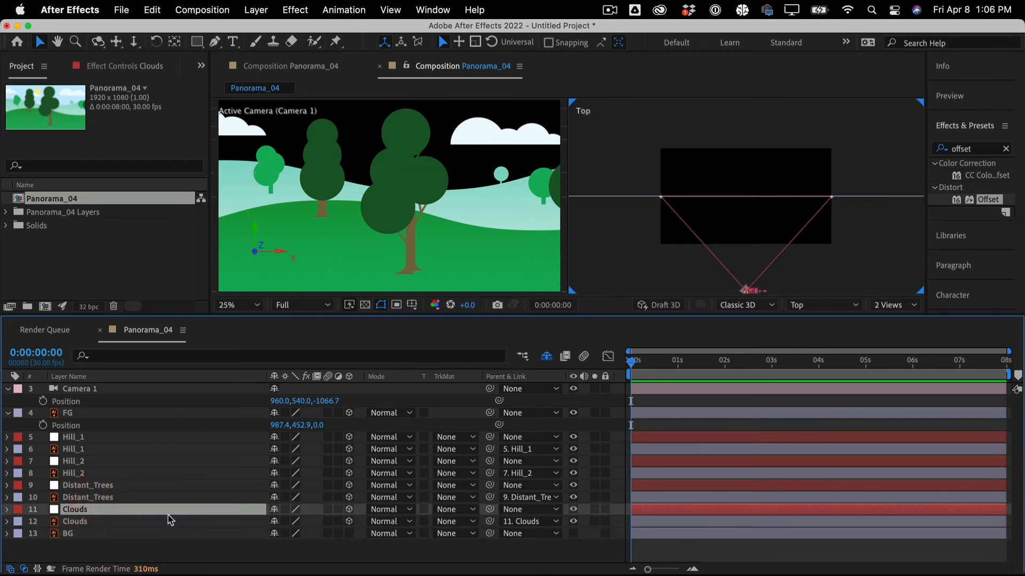
pyautogui.press('s')
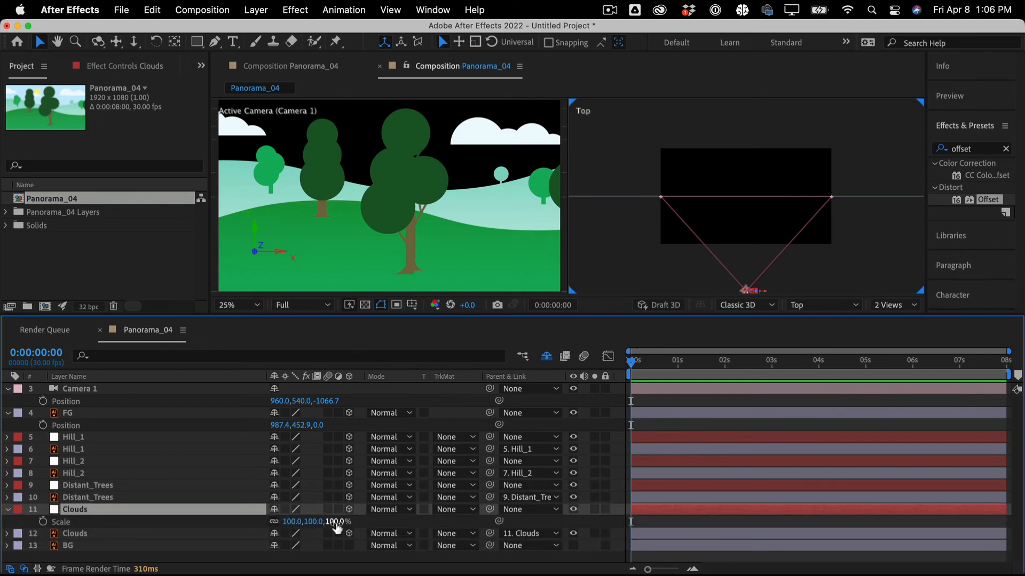
pyautogui.moveTo(344, 522); pyautogui.dragTo(381, 504)
pyautogui.press('super+minus')
pyautogui.press('super+minus')
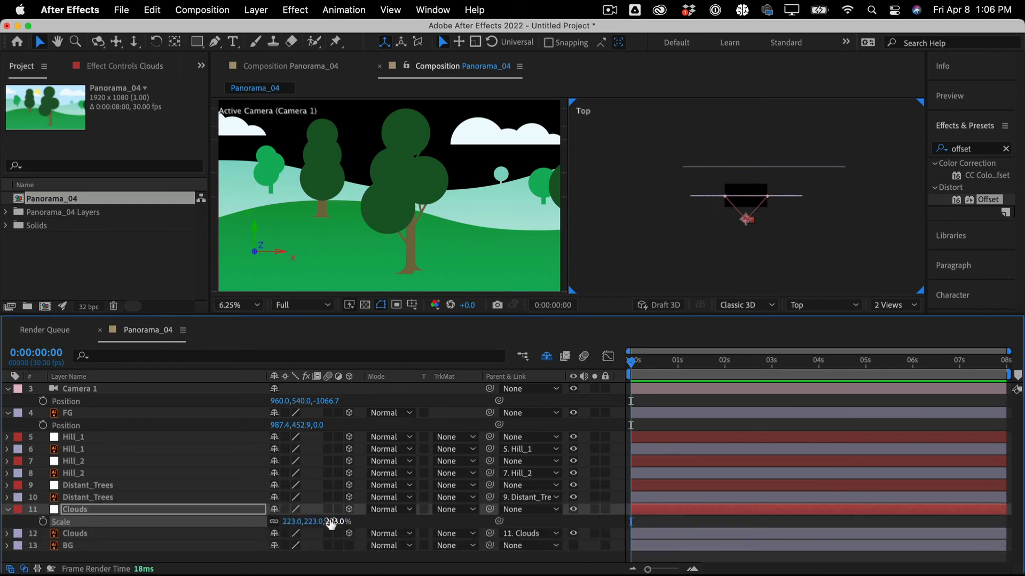
pyautogui.moveTo(332, 522); pyautogui.dragTo(514, 512)
# Scale the Distant_Trees null uniformly to 389% and the Hill_2 null to 358%
pyautogui.click(147, 489)
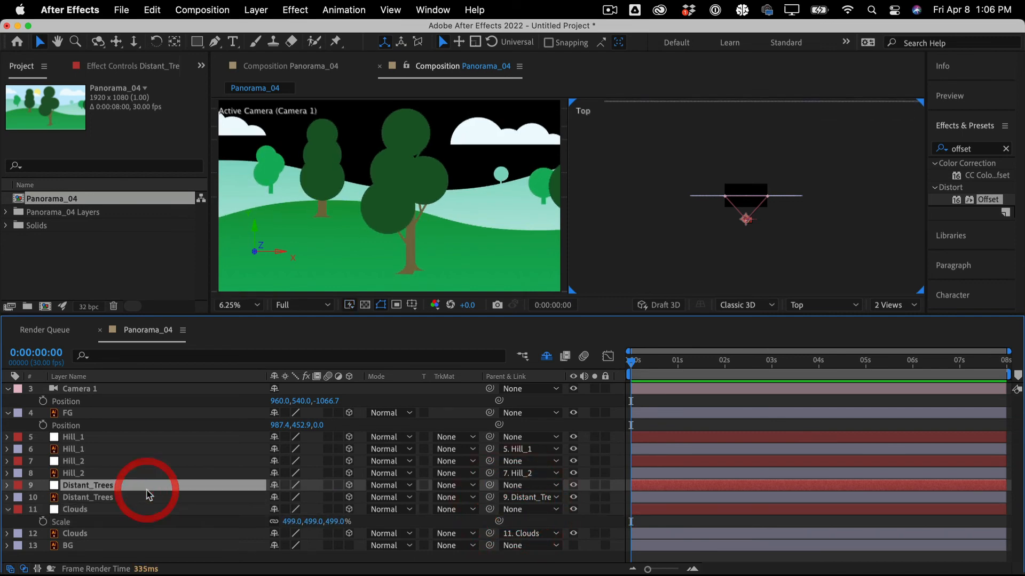
pyautogui.press('s')
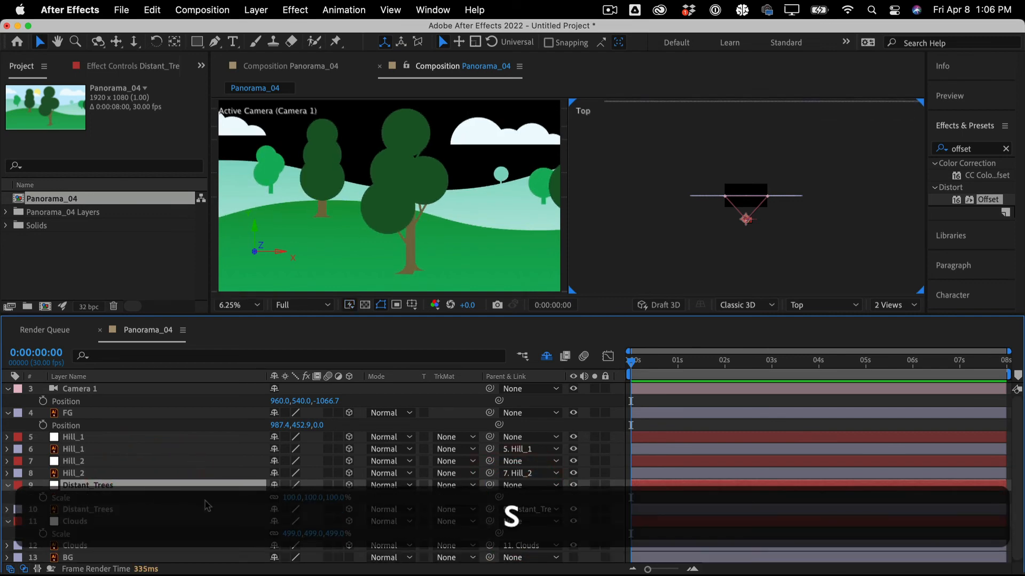
pyautogui.moveTo(332, 497); pyautogui.dragTo(513, 471)
pyautogui.press('s')
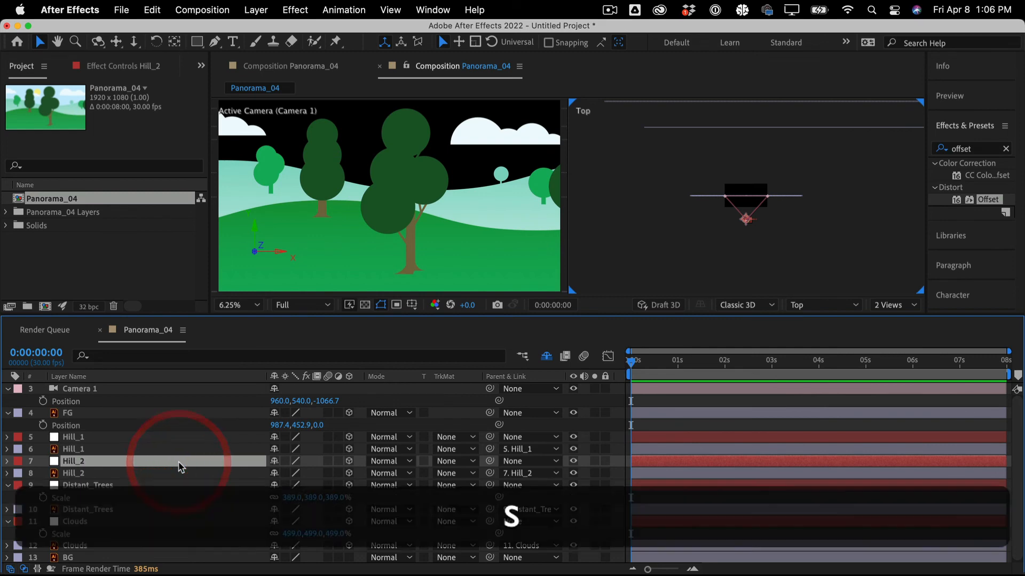
pyautogui.moveTo(291, 474); pyautogui.dragTo(487, 449)
# Scale the Hill_1 null uniformly to 232% and turn on the visibility of the BG layer
pyautogui.click(223, 436)
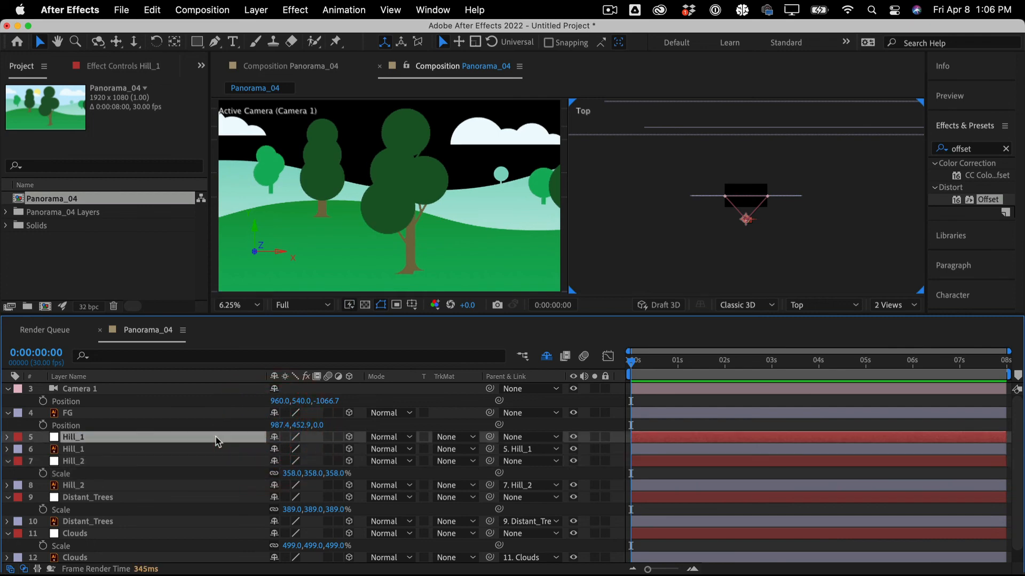
pyautogui.press('s')
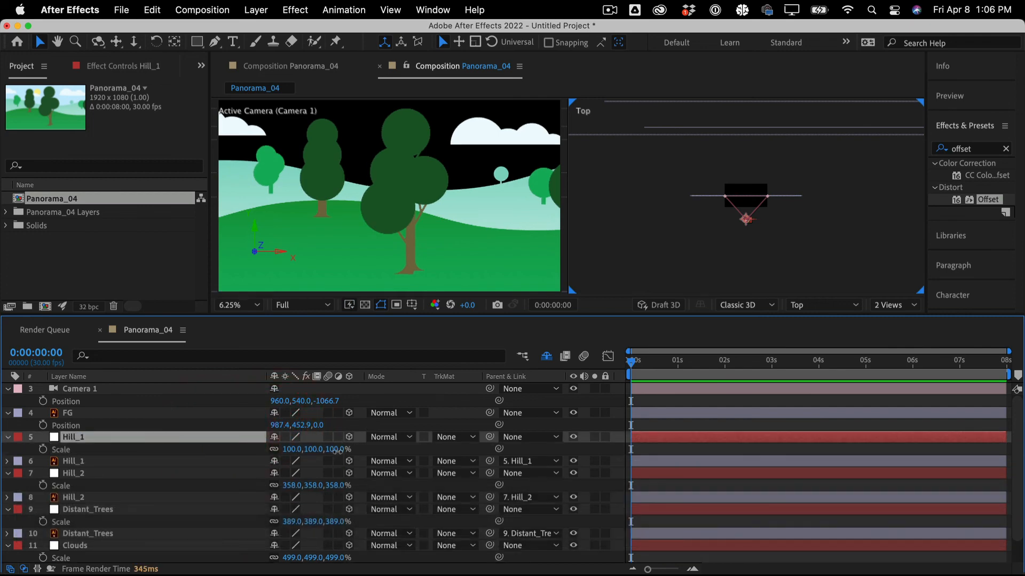
pyautogui.moveTo(340, 455); pyautogui.dragTo(418, 437)
pyautogui.scroll(-2, 256, 462)
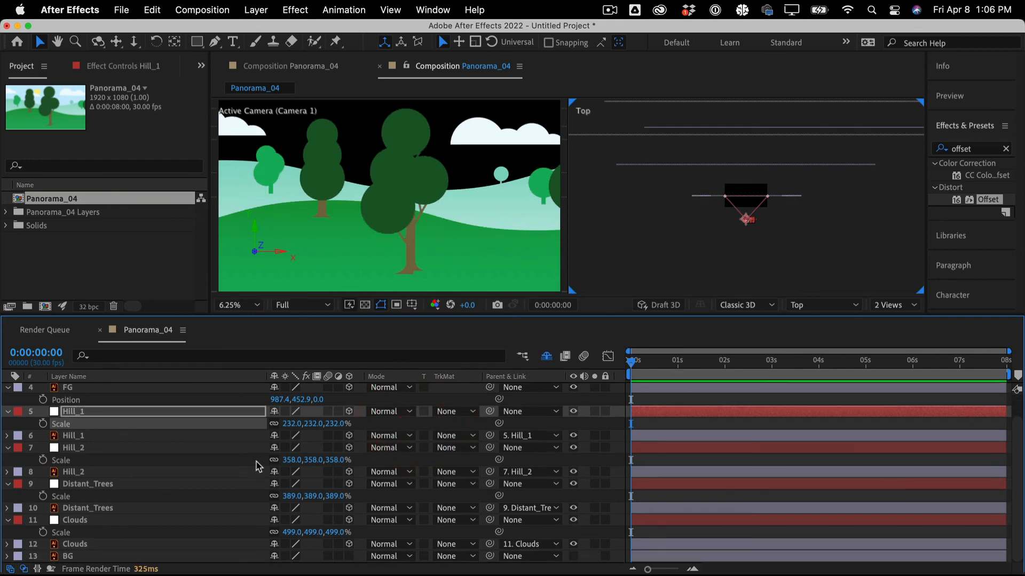
pyautogui.click(572, 556)
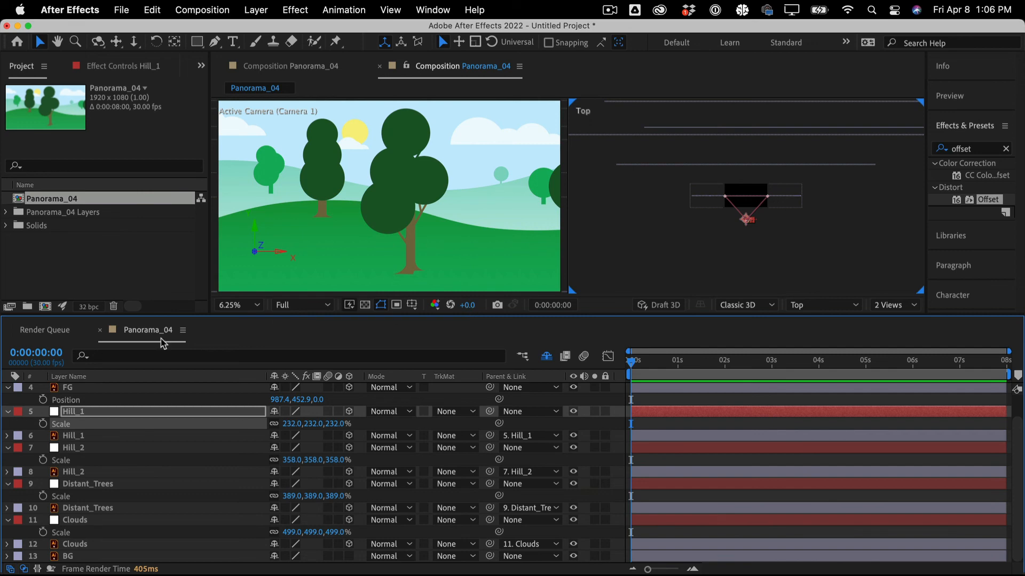
# Move Camera 1 sideways to an X position of 2356 to preview the parallax
pyautogui.scroll(2, 167, 404)
pyautogui.click(155, 389)
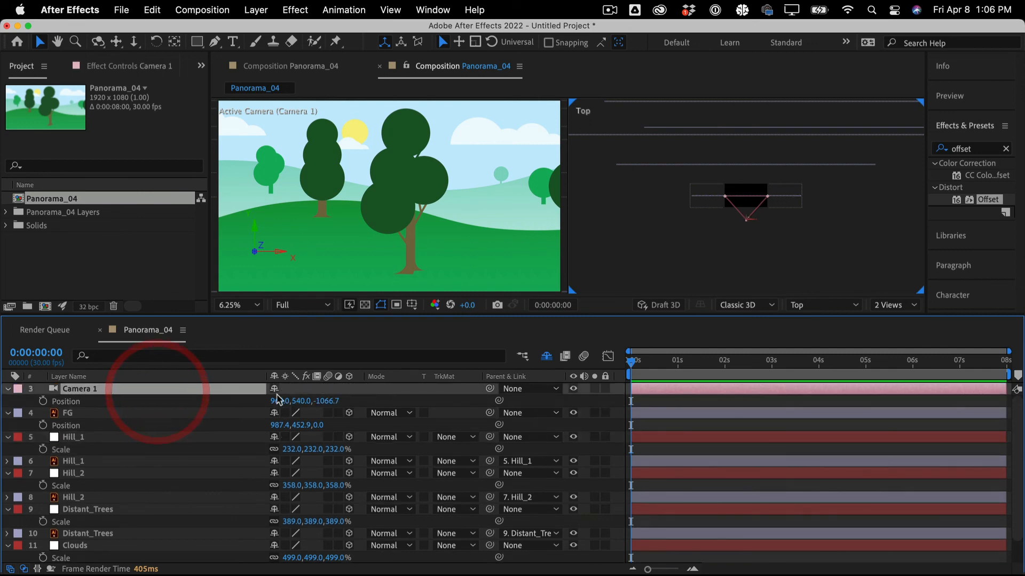
pyautogui.moveTo(278, 407); pyautogui.dragTo(1021, 156)
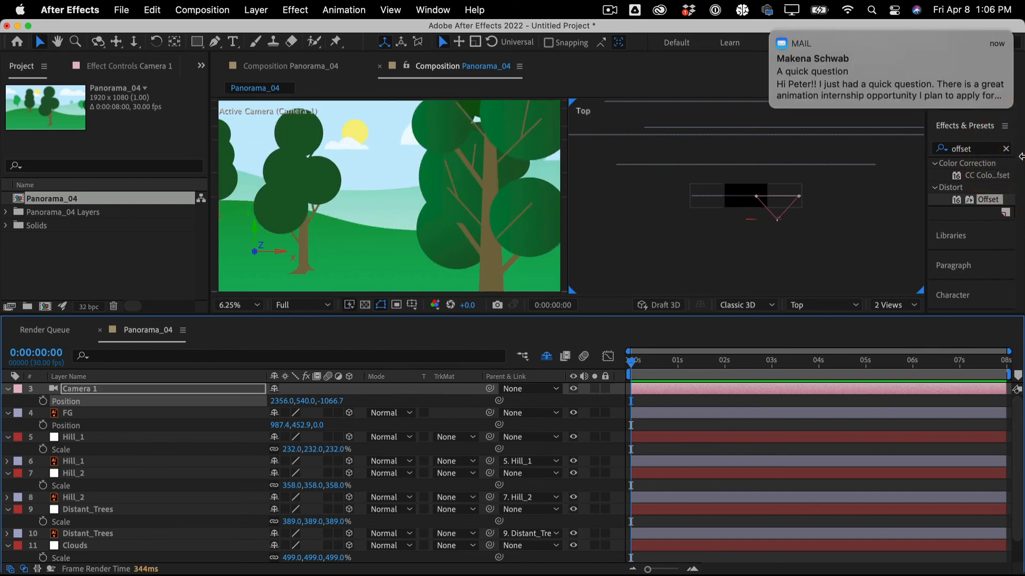